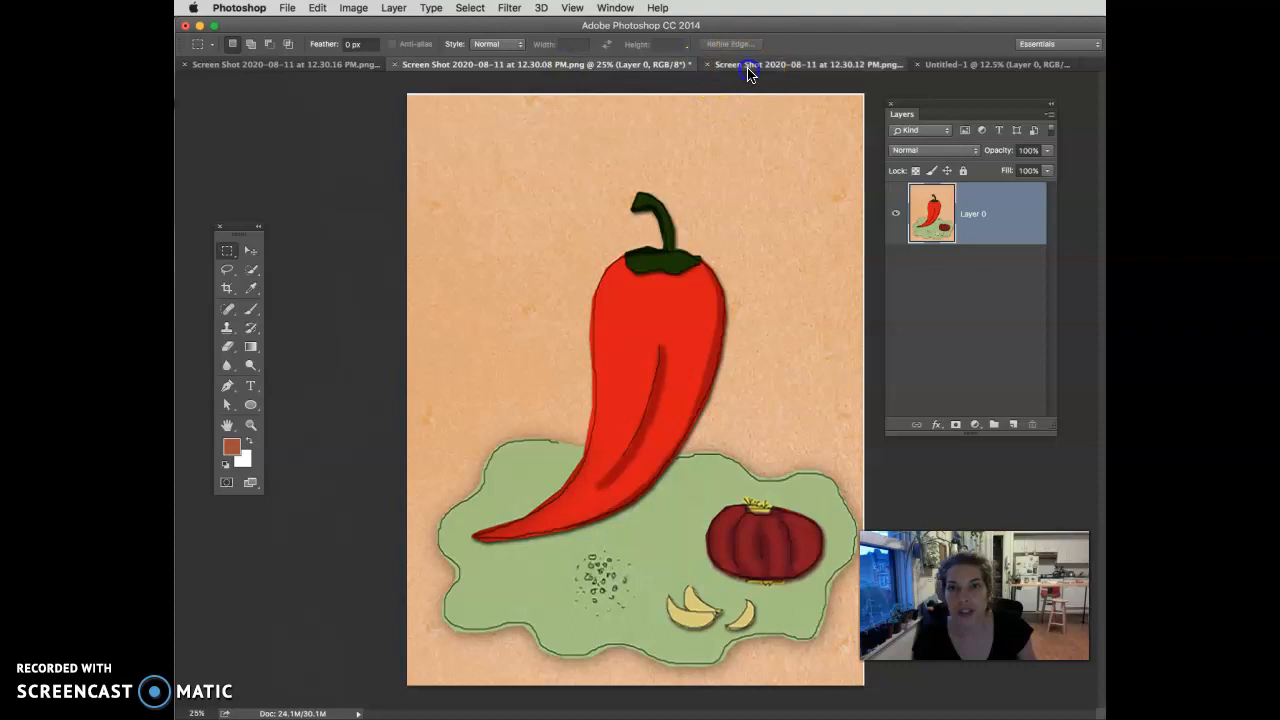
# View the guided Untitled-1 canvas, move the Layers panel aside, then return to the cake illustration
pyautogui.click(966, 67)
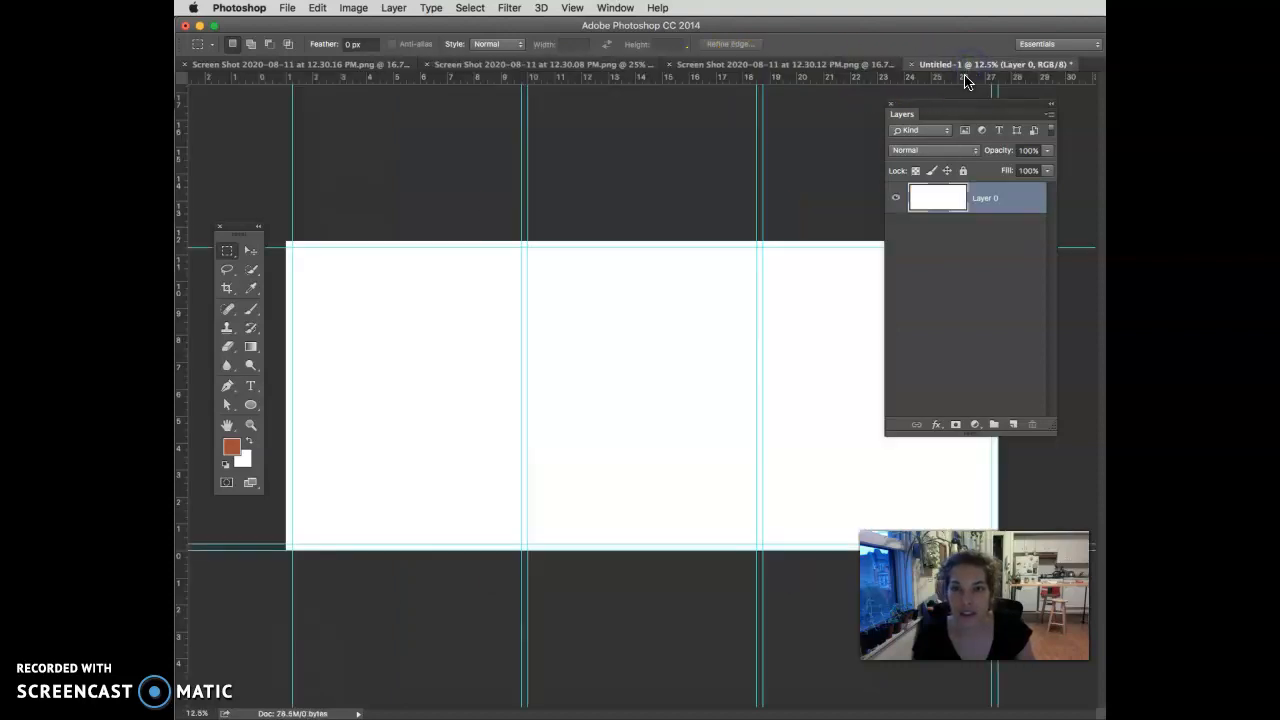
pyautogui.moveTo(905, 117); pyautogui.dragTo(1053, 188)
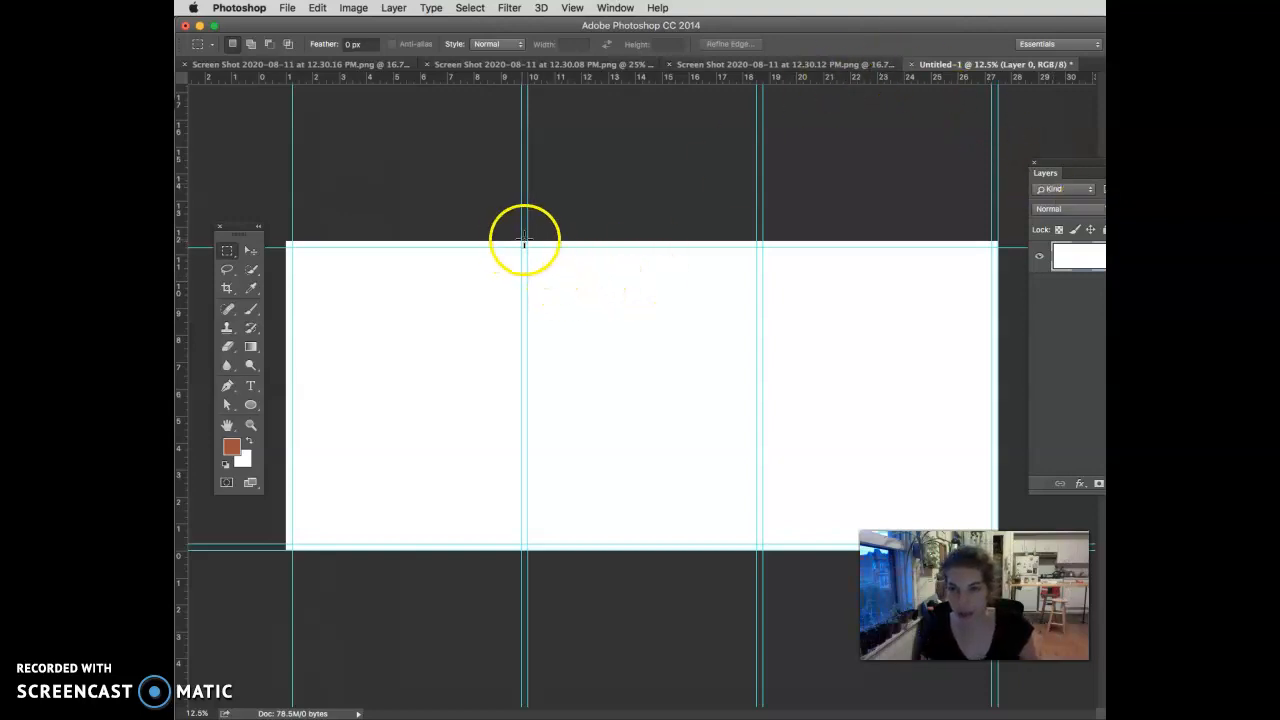
pyautogui.click(735, 66)
# Check the notes for the combined size: 11.5" high by 26.5" wide at 300 dpi
pyautogui.press('super+Tab')
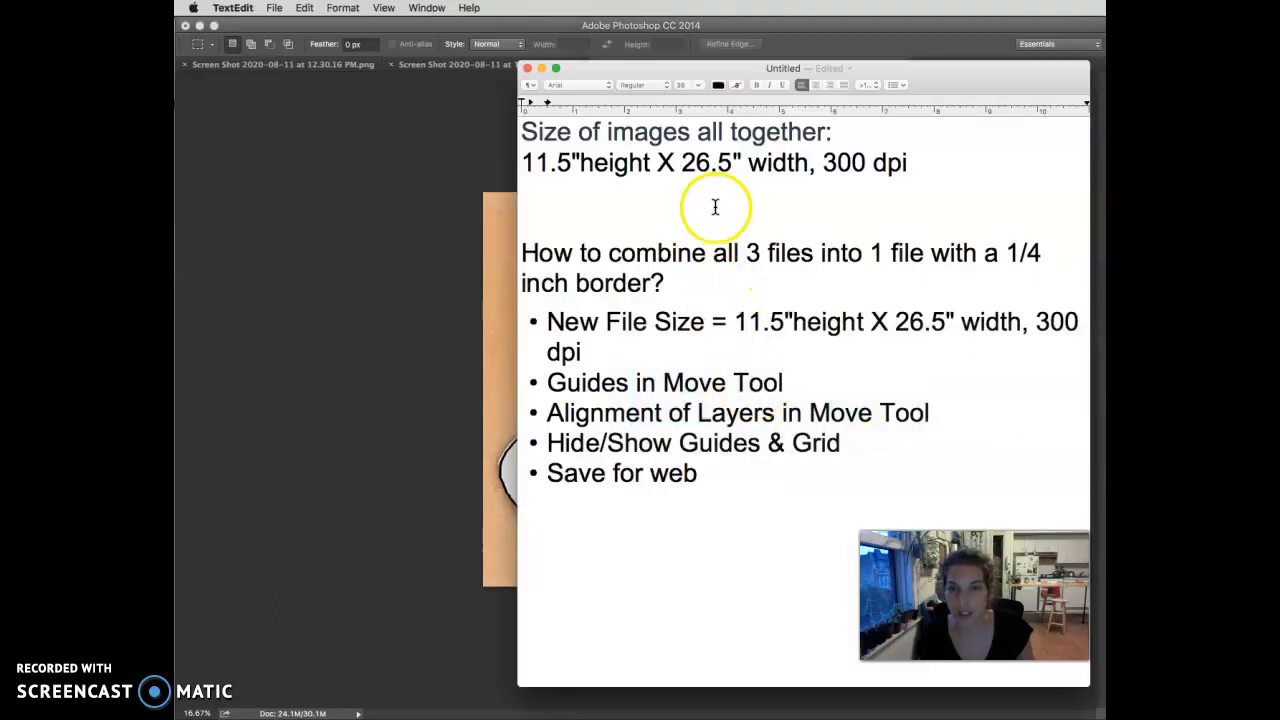
pyautogui.moveTo(912, 163); pyautogui.dragTo(535, 158)
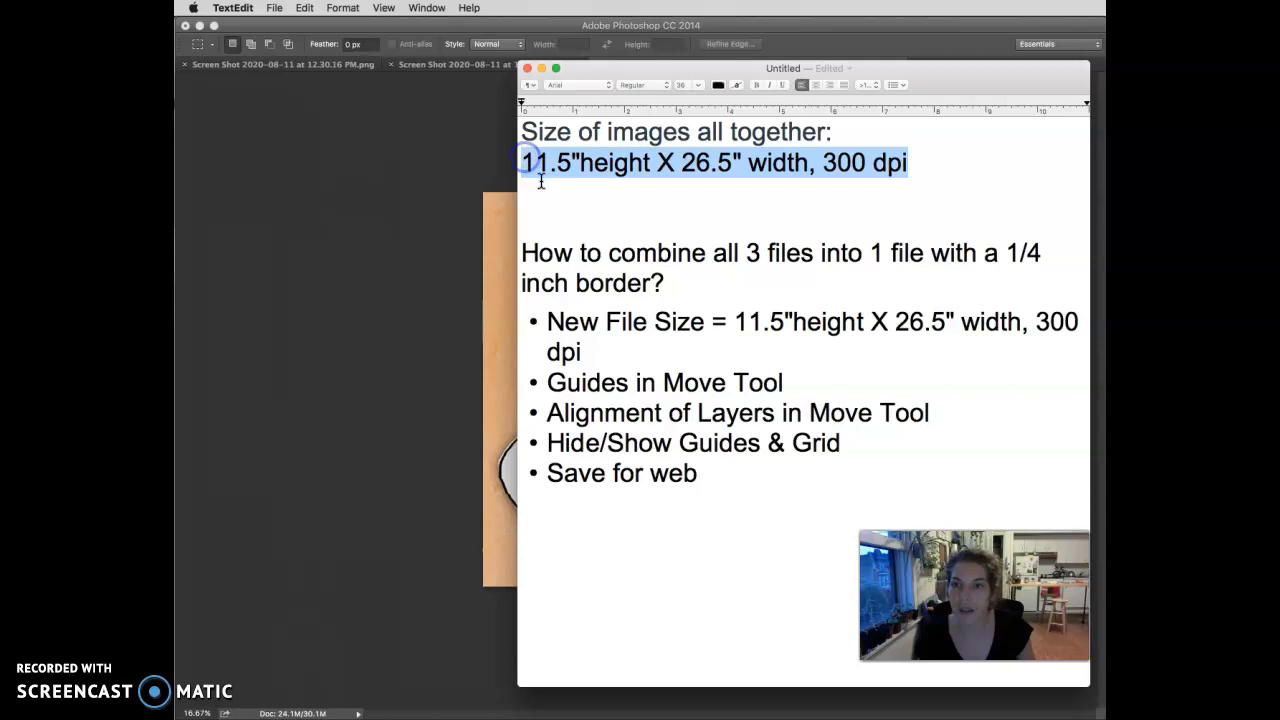
pyautogui.click(572, 163)
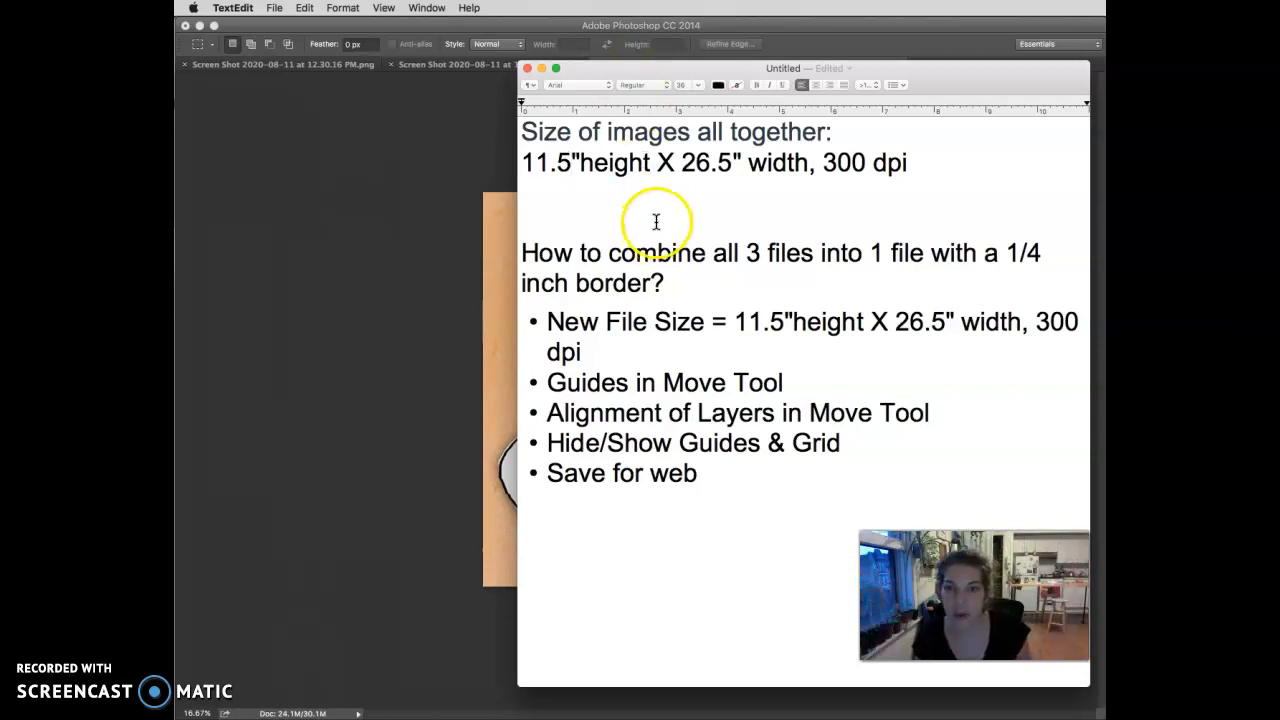
pyautogui.moveTo(734, 165); pyautogui.dragTo(684, 162)
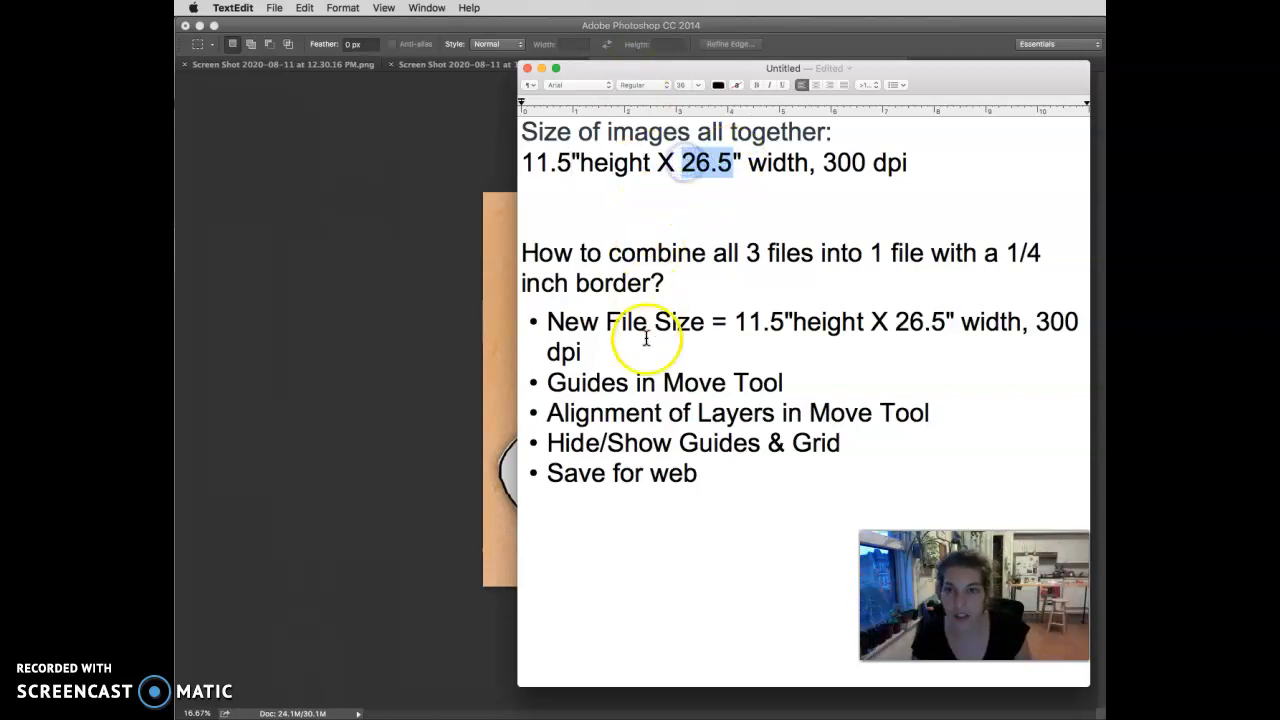
pyautogui.press('super+Tab')
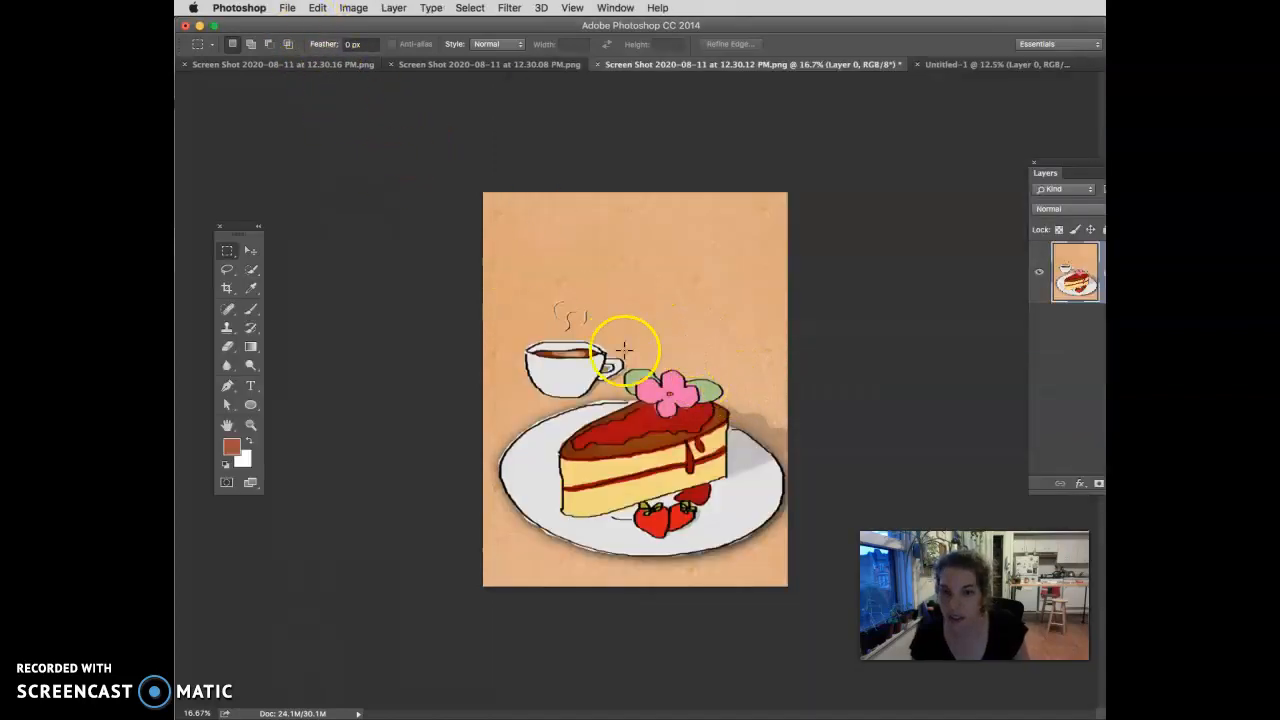
# Start a new document and enter 26.5 inches as its width
pyautogui.click(287, 8)
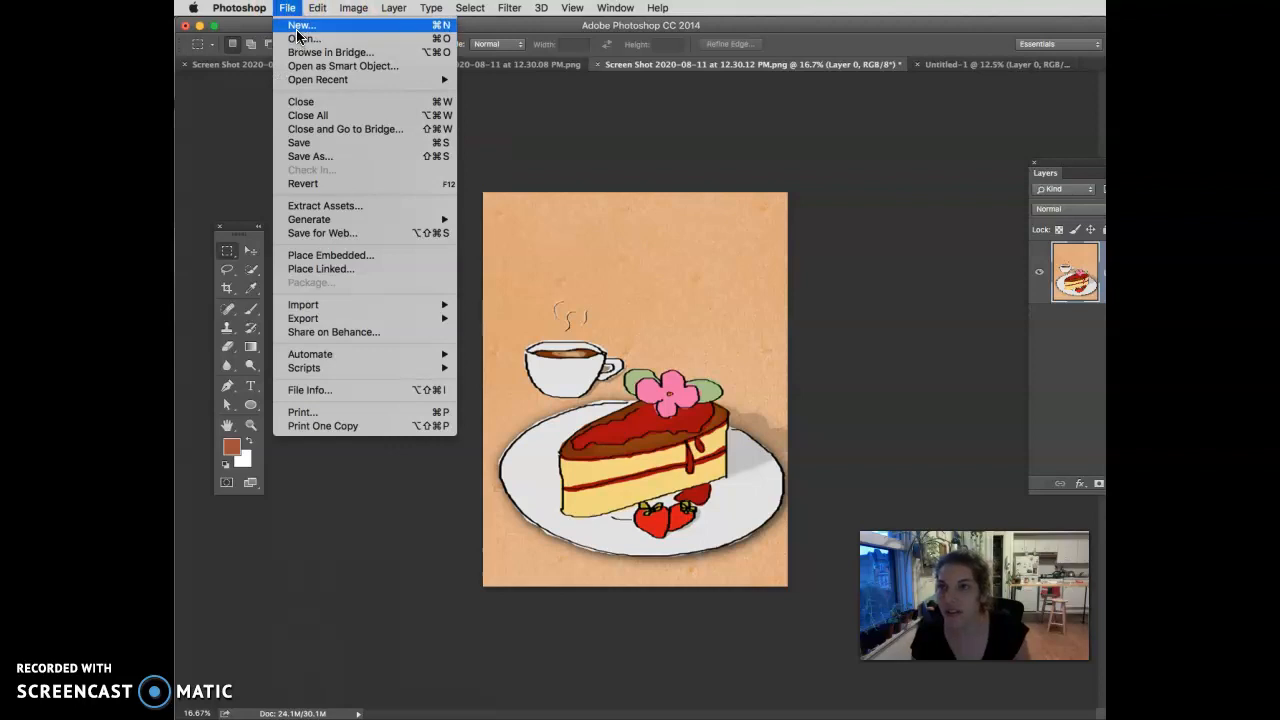
pyautogui.click(300, 24)
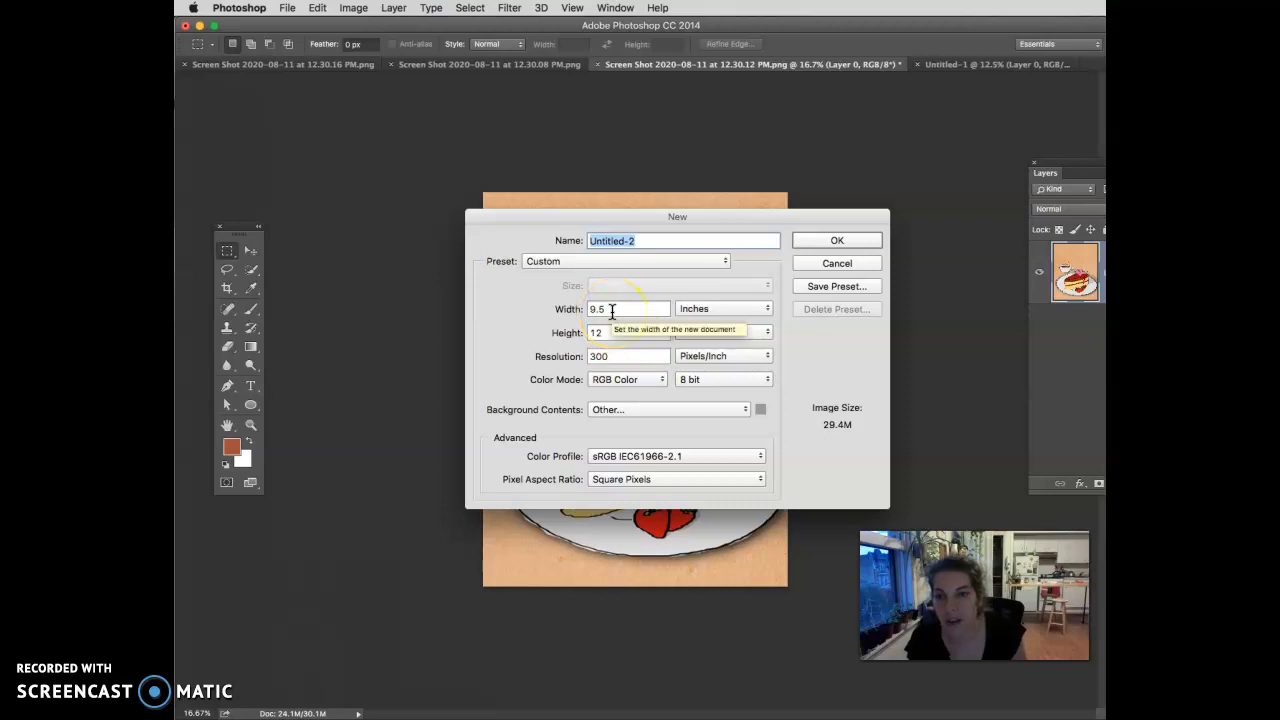
pyautogui.doubleClick(611, 333)
pyautogui.write('26.5')
pyautogui.doubleClick(611, 309)
pyautogui.write('26.5')
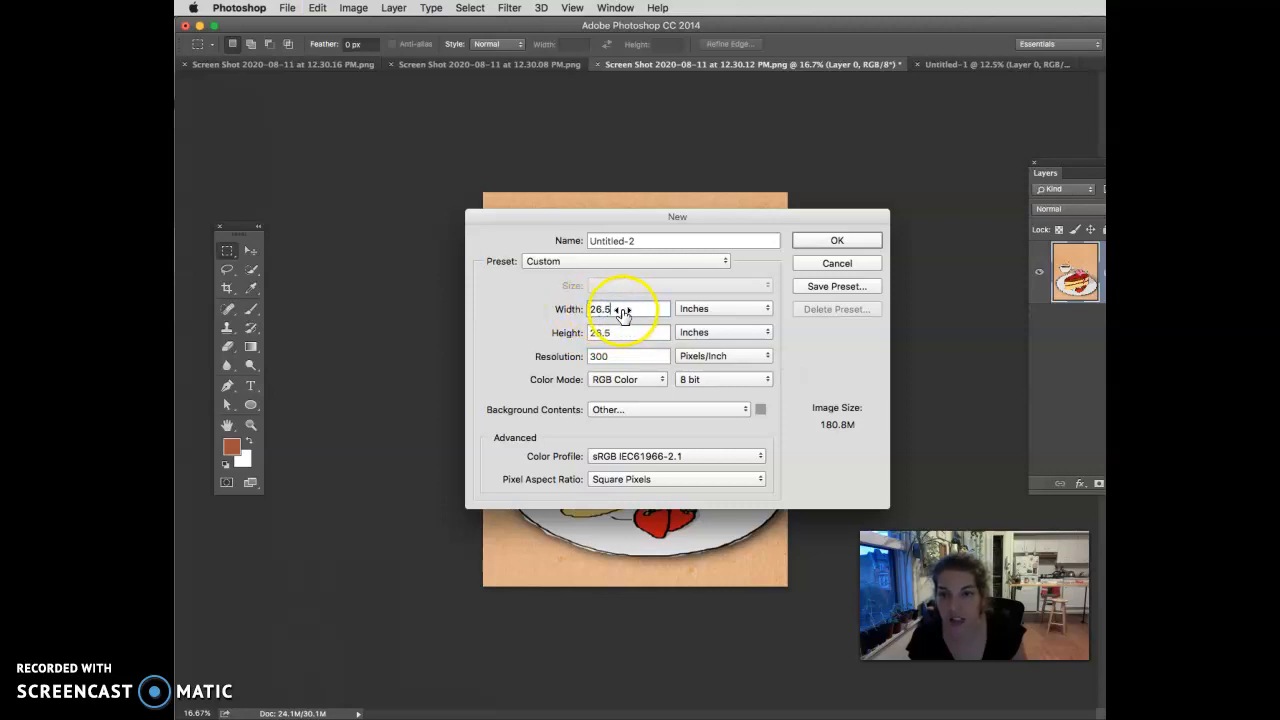
# Copy the 11.5 height from the notes and paste it into the Height field
pyautogui.press('super+Tab')
pyautogui.click(645, 192)
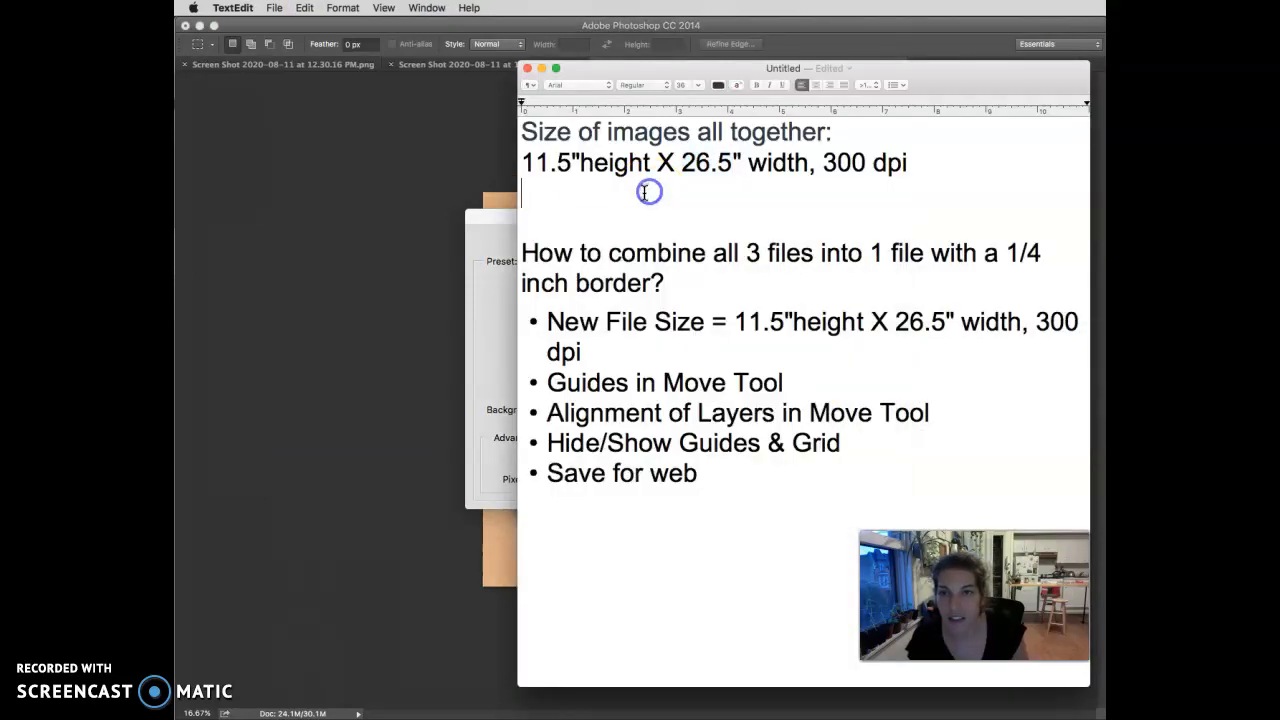
pyautogui.moveTo(577, 163); pyautogui.dragTo(521, 163)
pyautogui.press('super+c')
pyautogui.click(492, 300)
pyautogui.click(616, 332)
pyautogui.press('super+v')
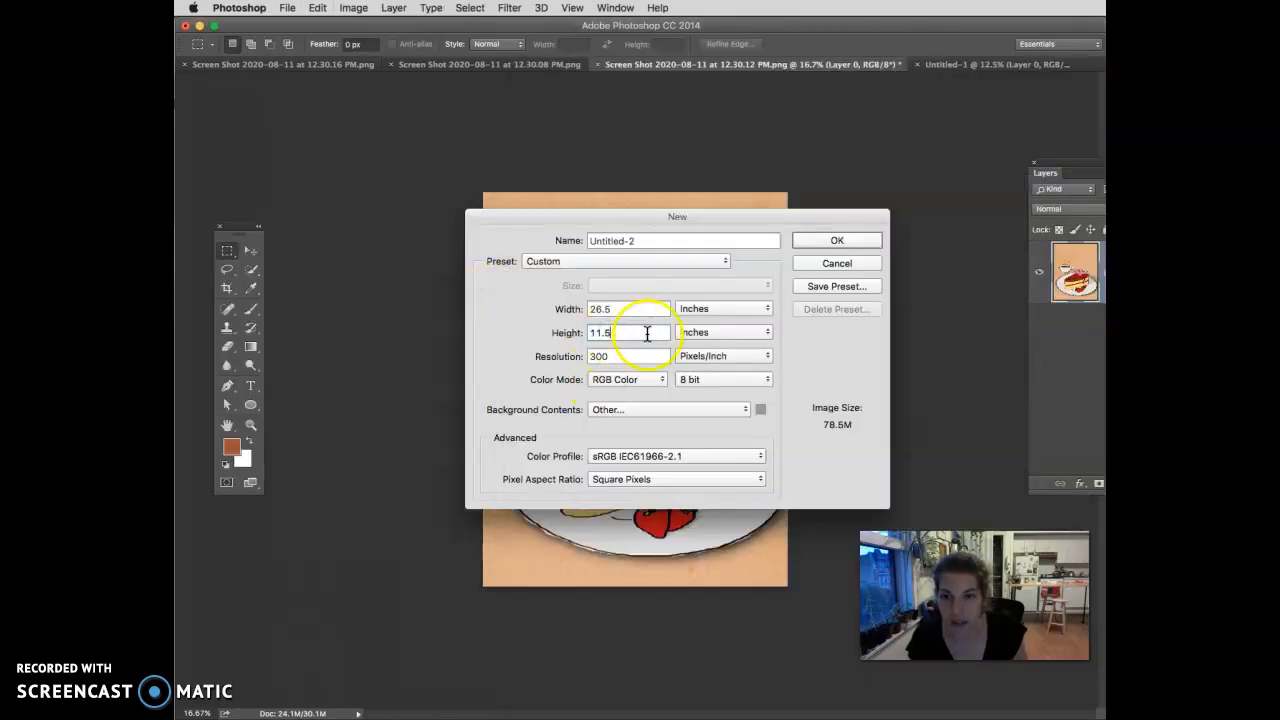
# Keep inches as the unit and 300 pixels/inch resolution, and select the placeholder name Untitled-2
pyautogui.click(705, 308)
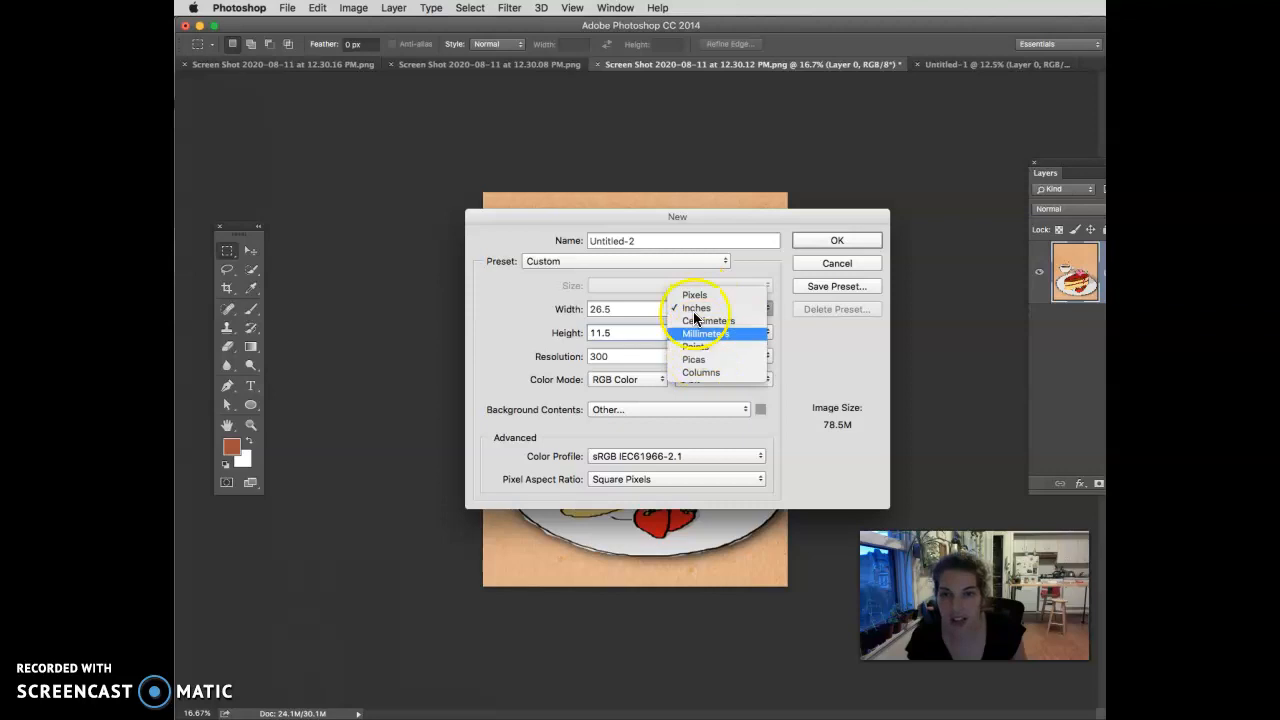
pyautogui.click(695, 309)
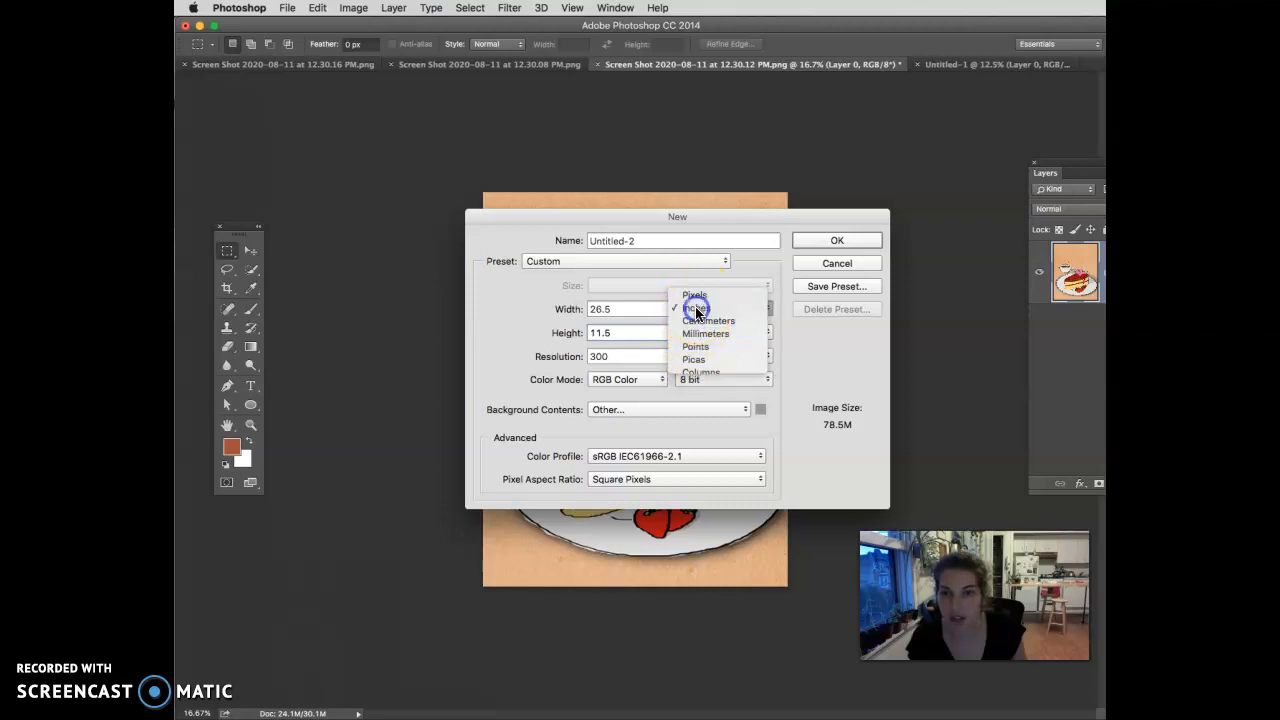
pyautogui.doubleClick(611, 357)
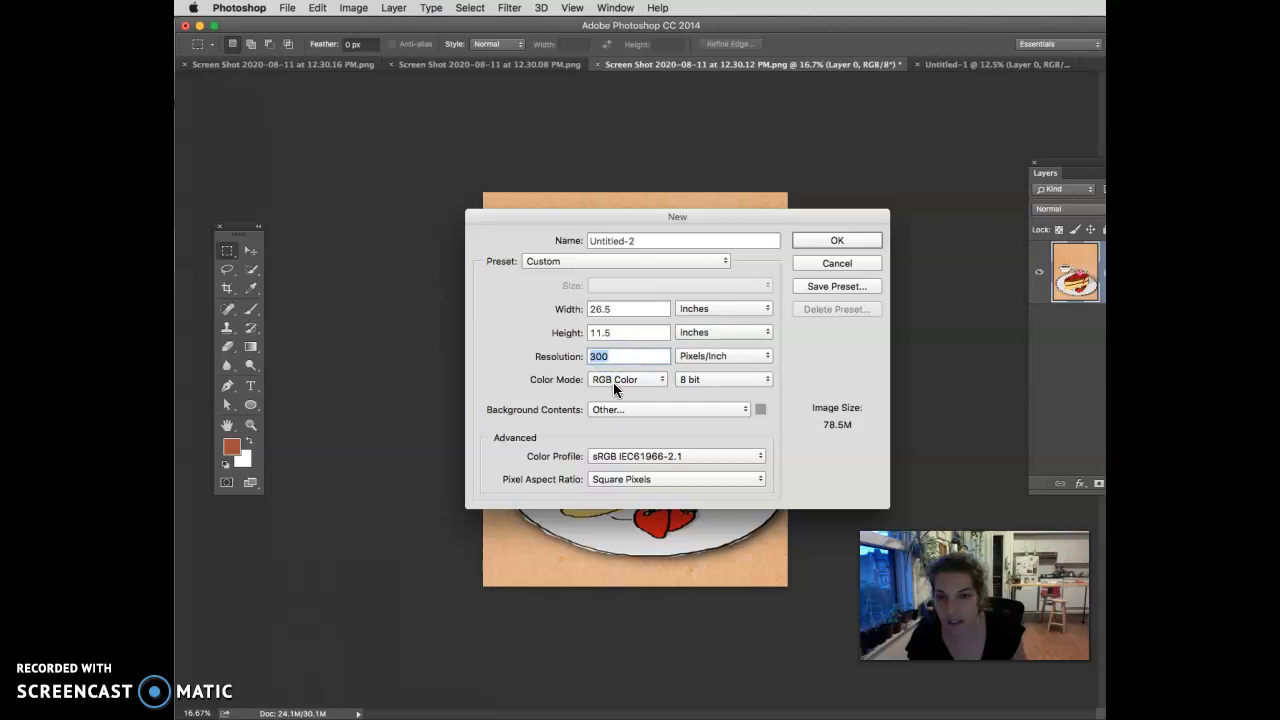
pyautogui.click(547, 370)
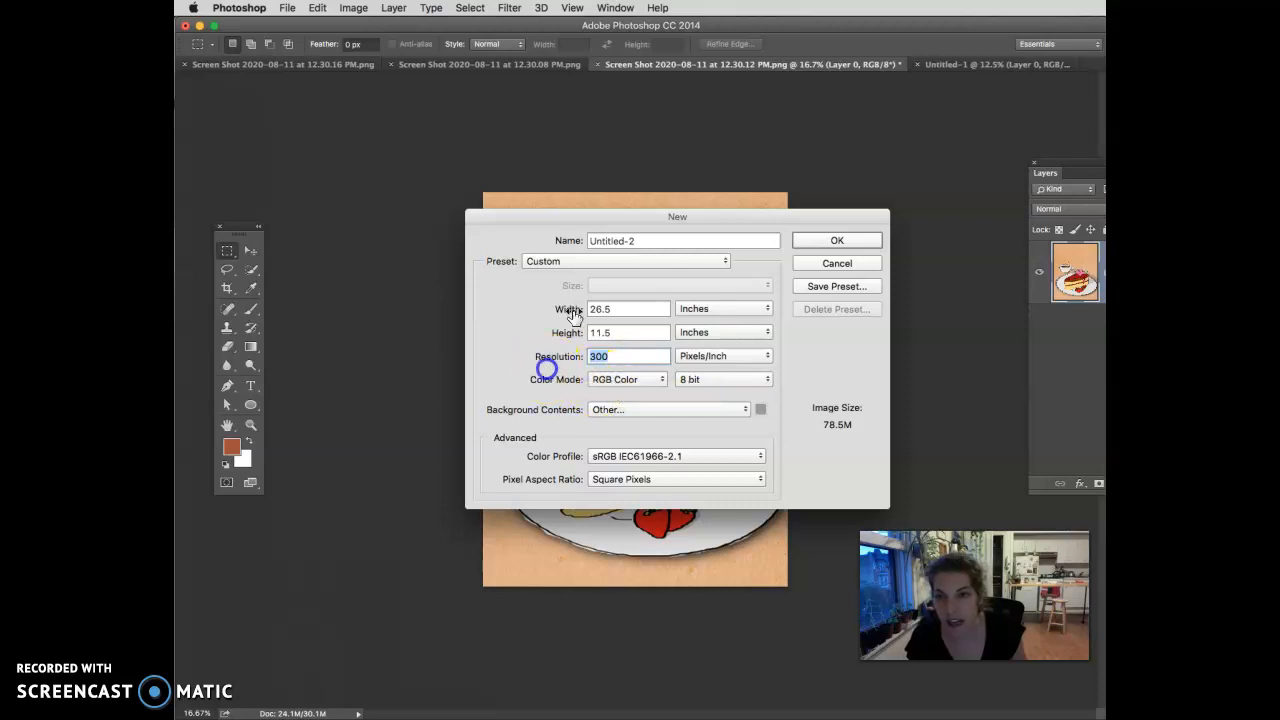
pyautogui.click(646, 242)
pyautogui.click(646, 241)
# Name the document so it ends in '-flavors-web', with a hyphen before 'web', and create it
pyautogui.write('katrina-kopeloff-flavors-web')
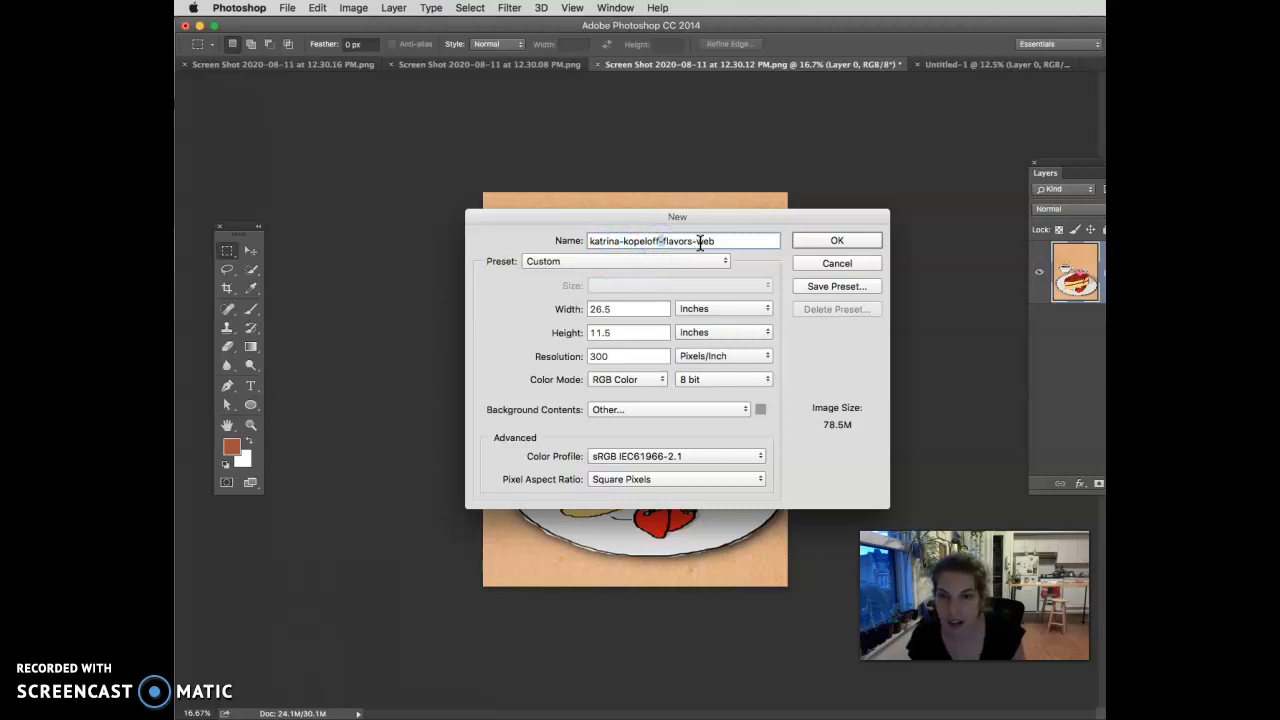
pyautogui.press('BackSpace')
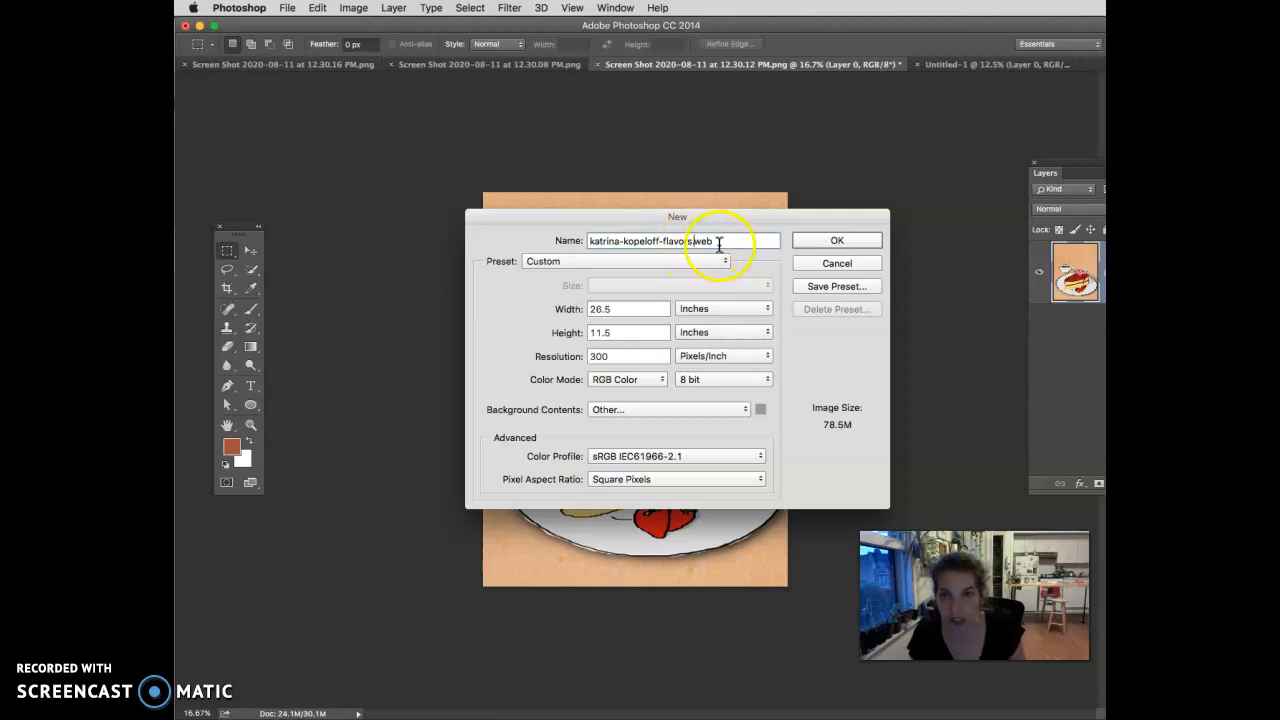
pyautogui.write('.')
pyautogui.tripleClick(714, 242)
pyautogui.click(716, 241)
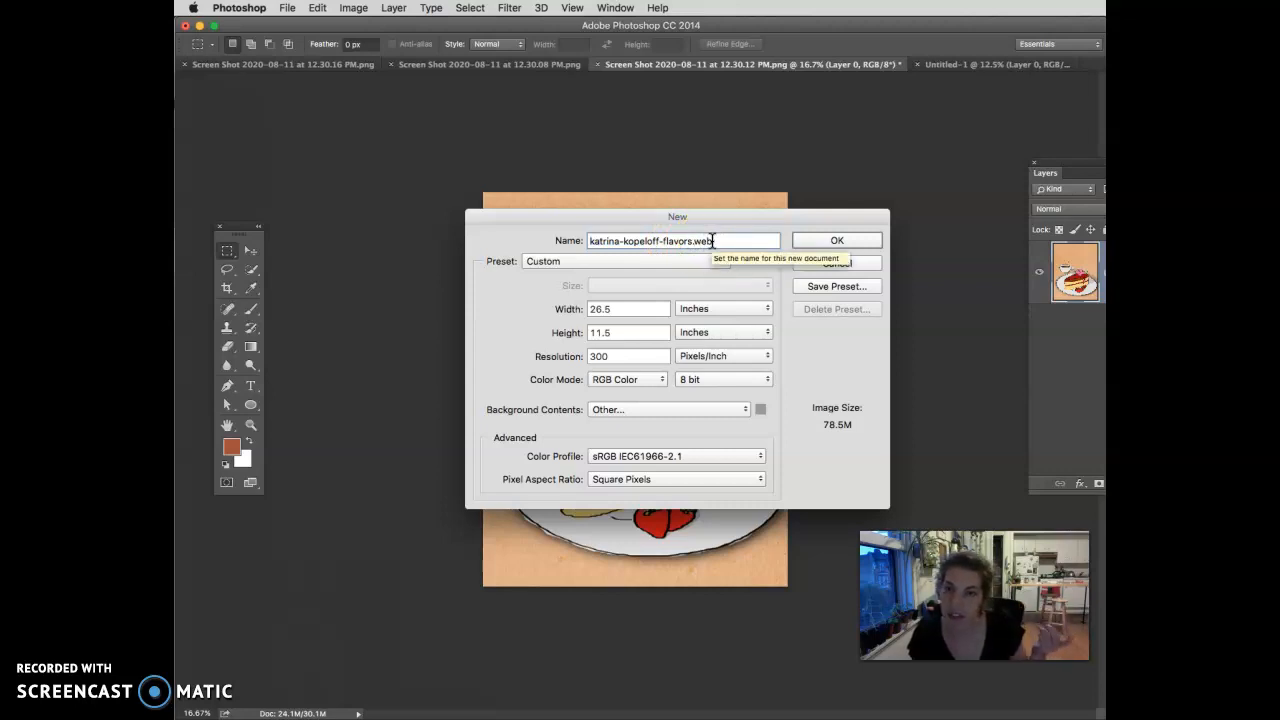
pyautogui.click(680, 241)
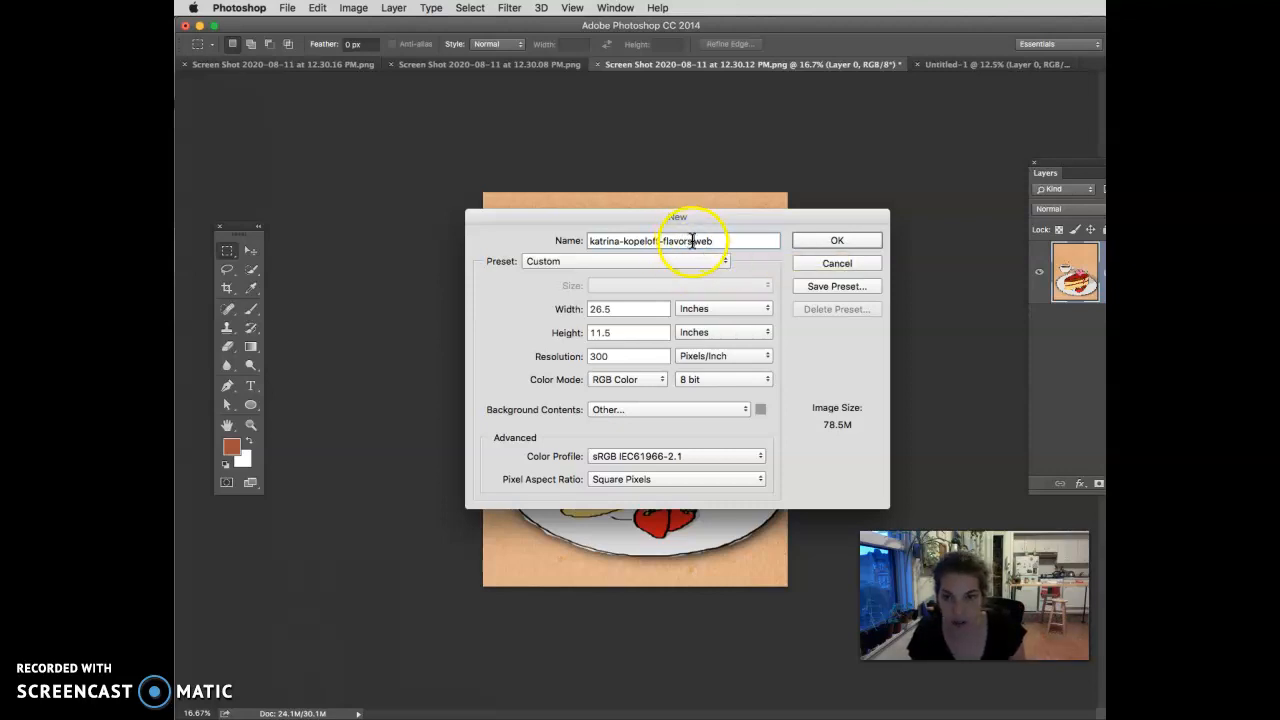
pyautogui.write('-')
pyautogui.tripleClick(748, 240)
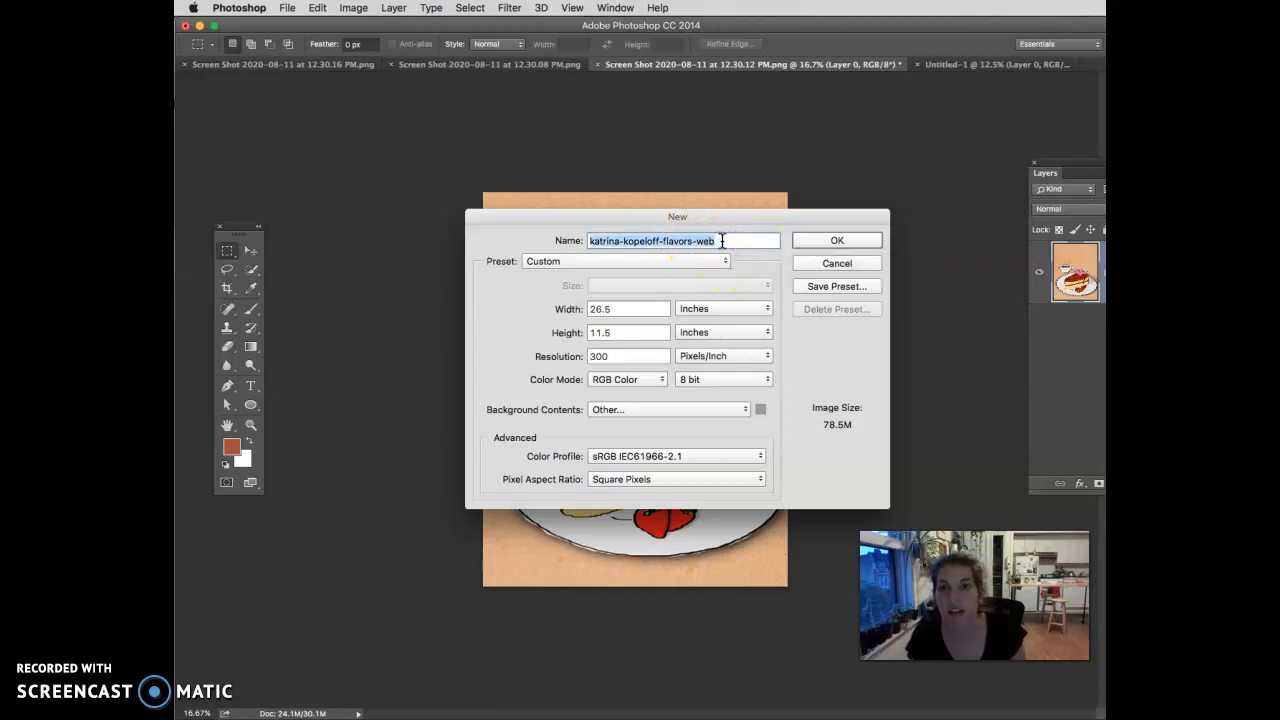
pyautogui.click(724, 241)
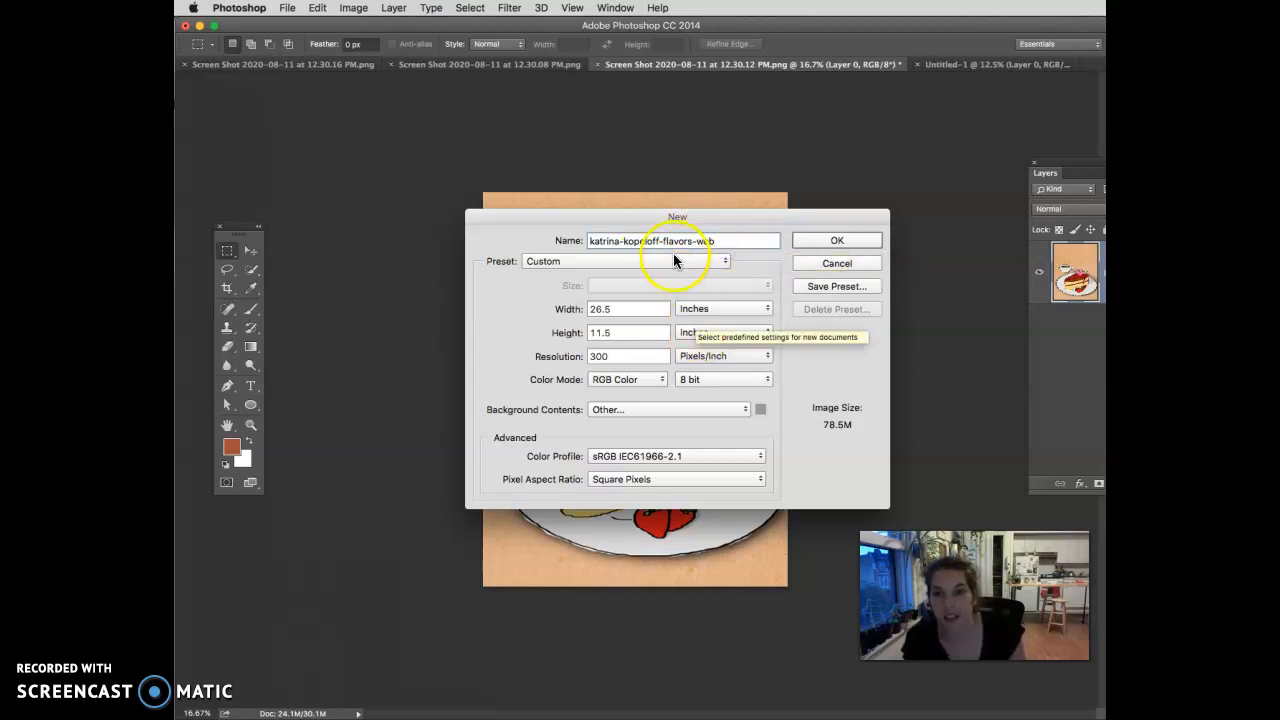
pyautogui.click(834, 241)
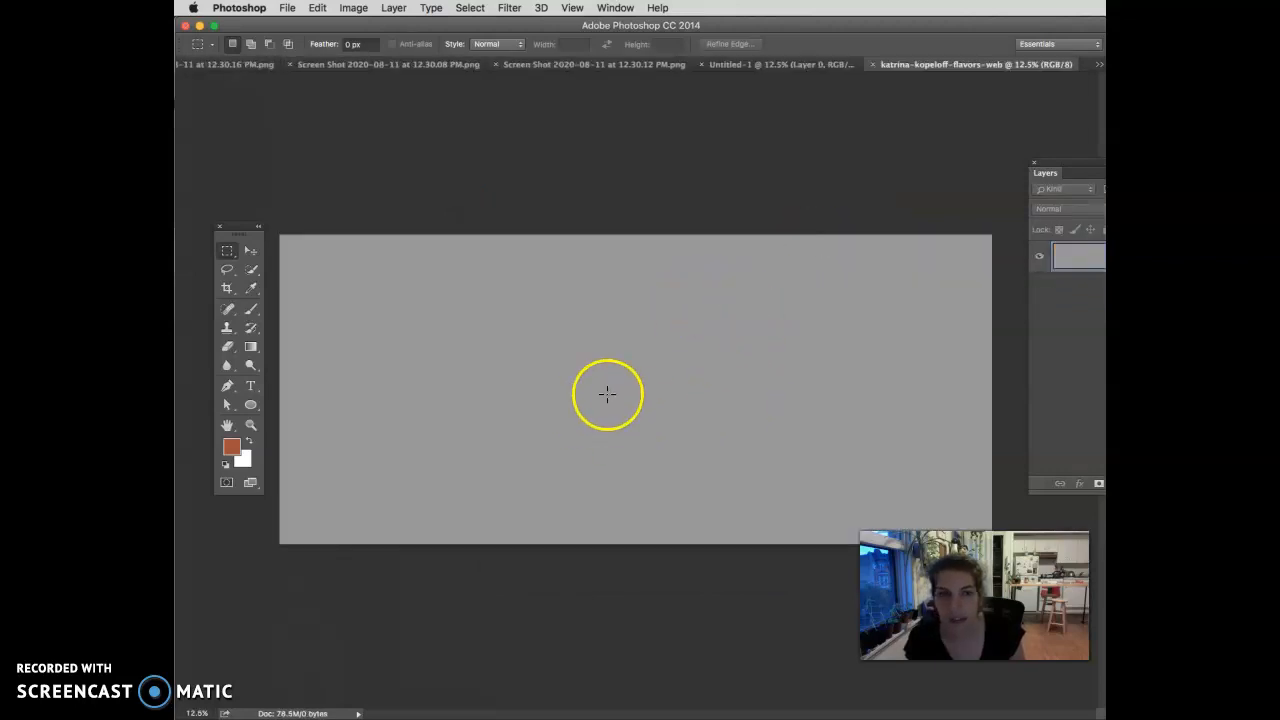
# Fill the new canvas with the white background colour and move the Layers panel aside
pyautogui.moveTo(1055, 174); pyautogui.dragTo(893, 136)
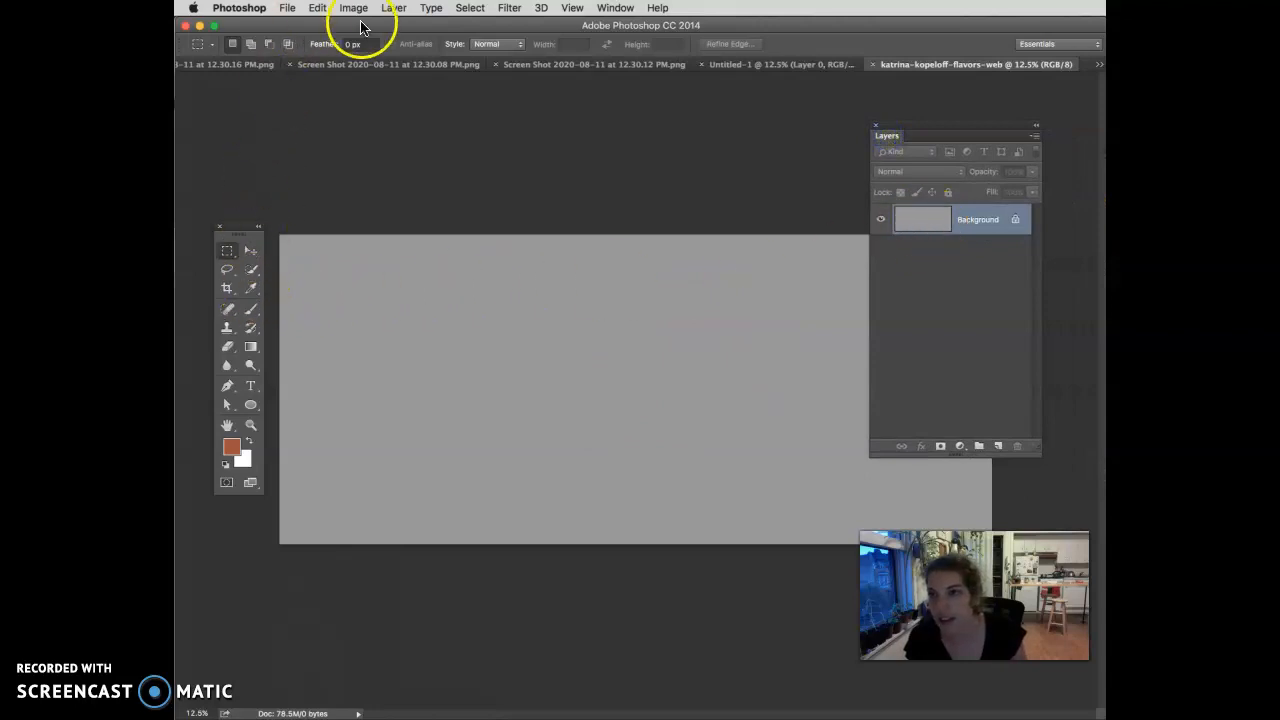
pyautogui.click(318, 8)
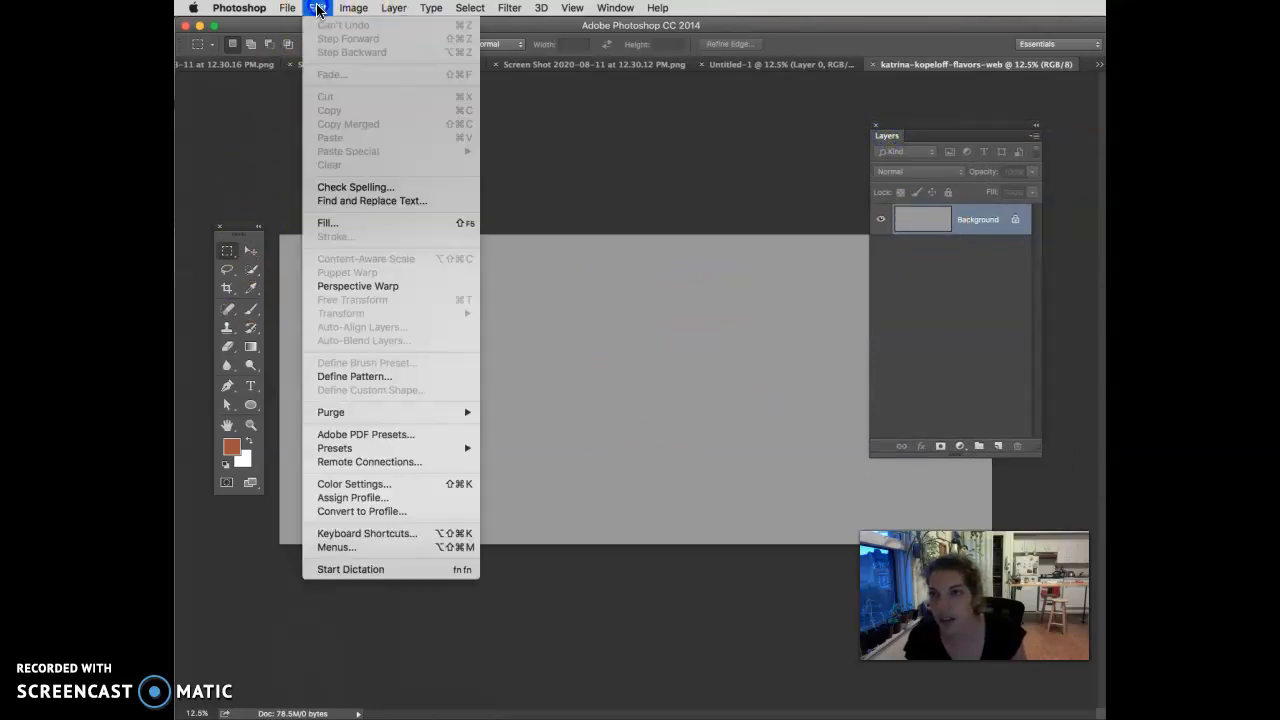
pyautogui.click(330, 223)
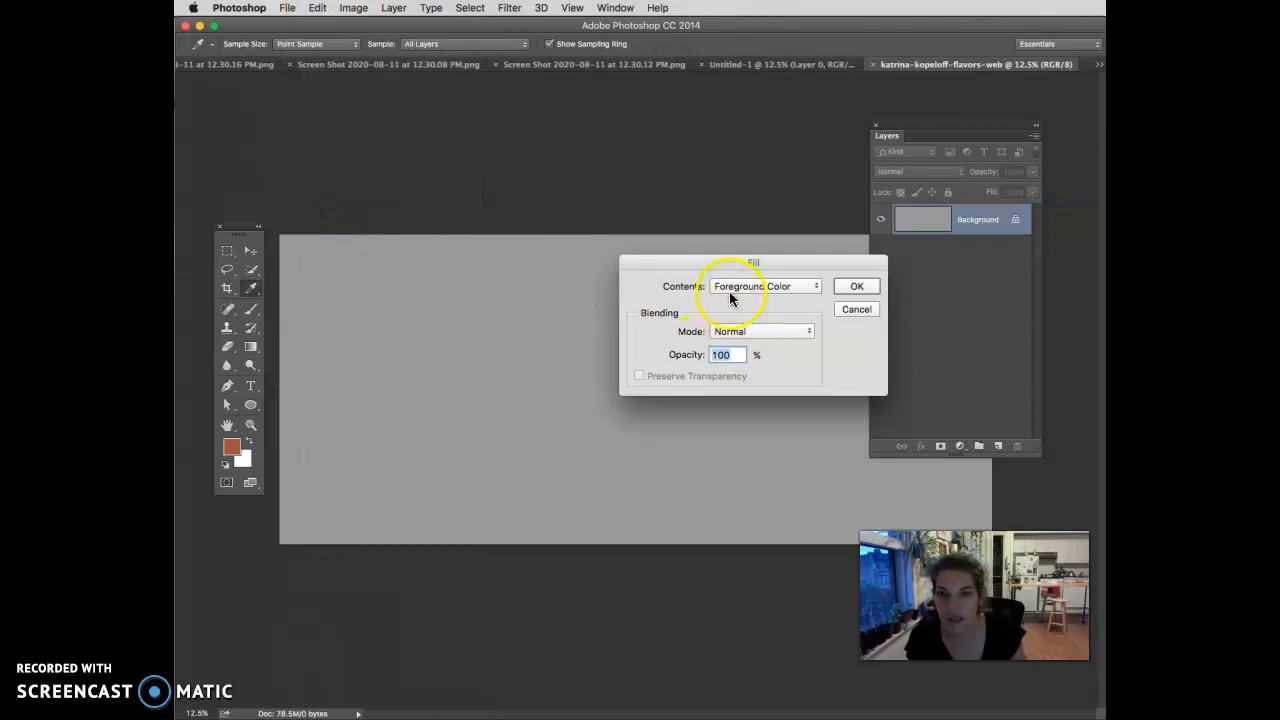
pyautogui.click(733, 286)
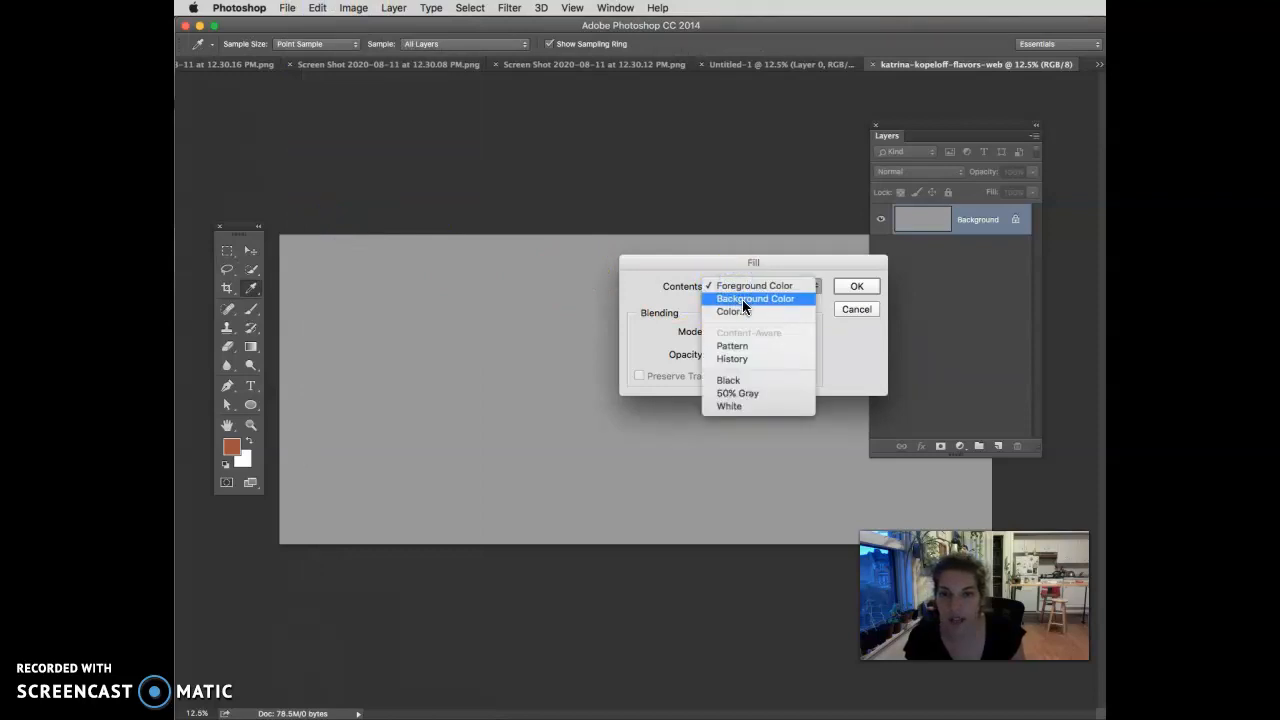
pyautogui.click(743, 303)
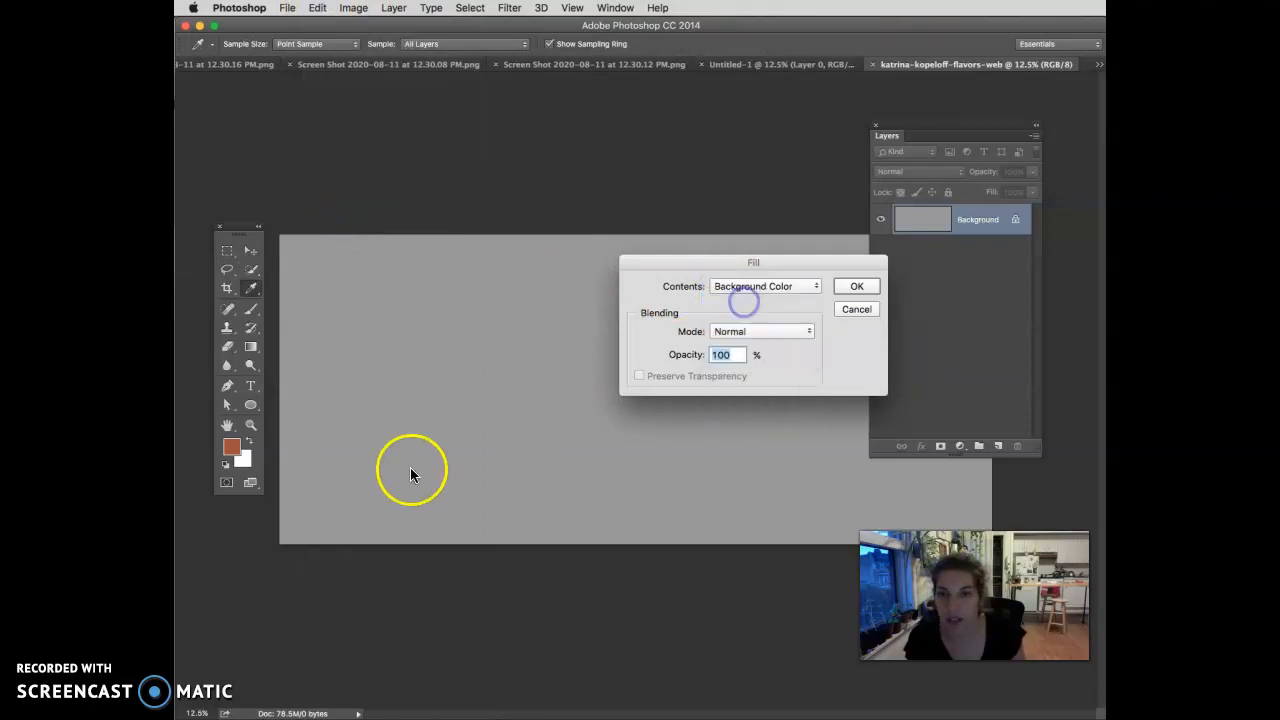
pyautogui.click(845, 288)
pyautogui.moveTo(900, 143); pyautogui.dragTo(950, 112)
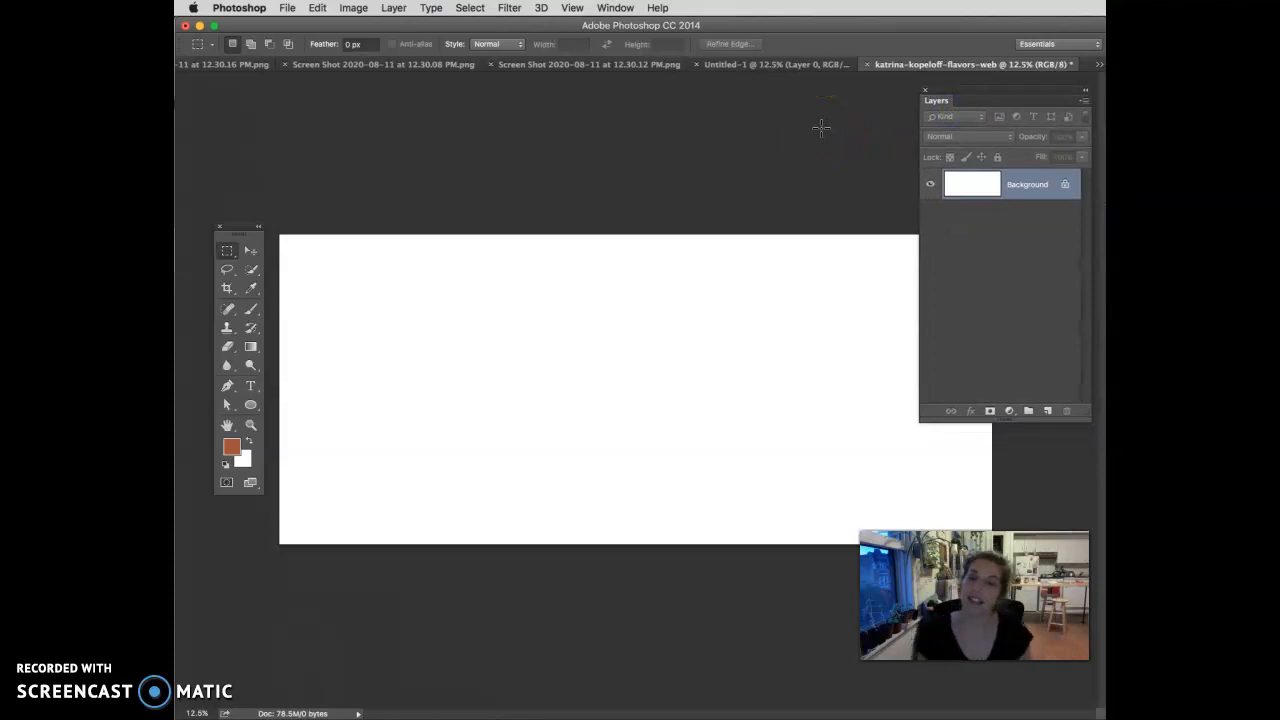
# Show rulers measured in inches and open the New Guide dialog
pyautogui.click(572, 8)
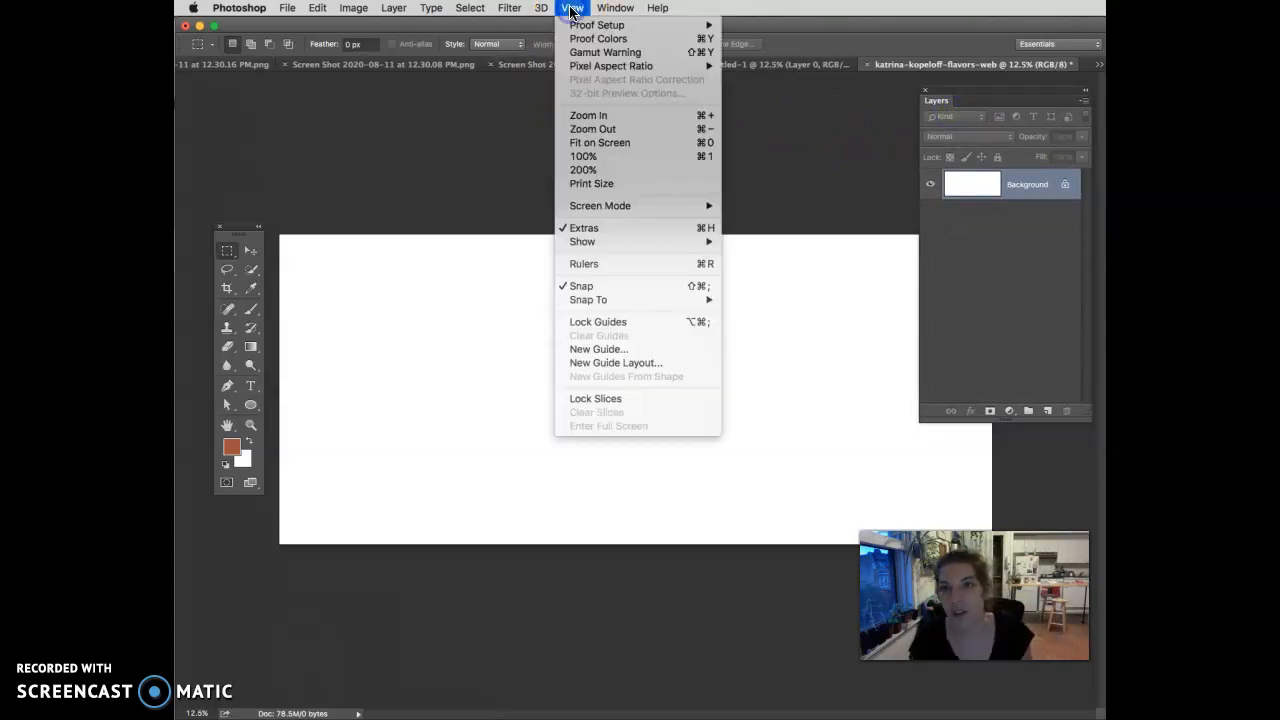
pyautogui.click(698, 266)
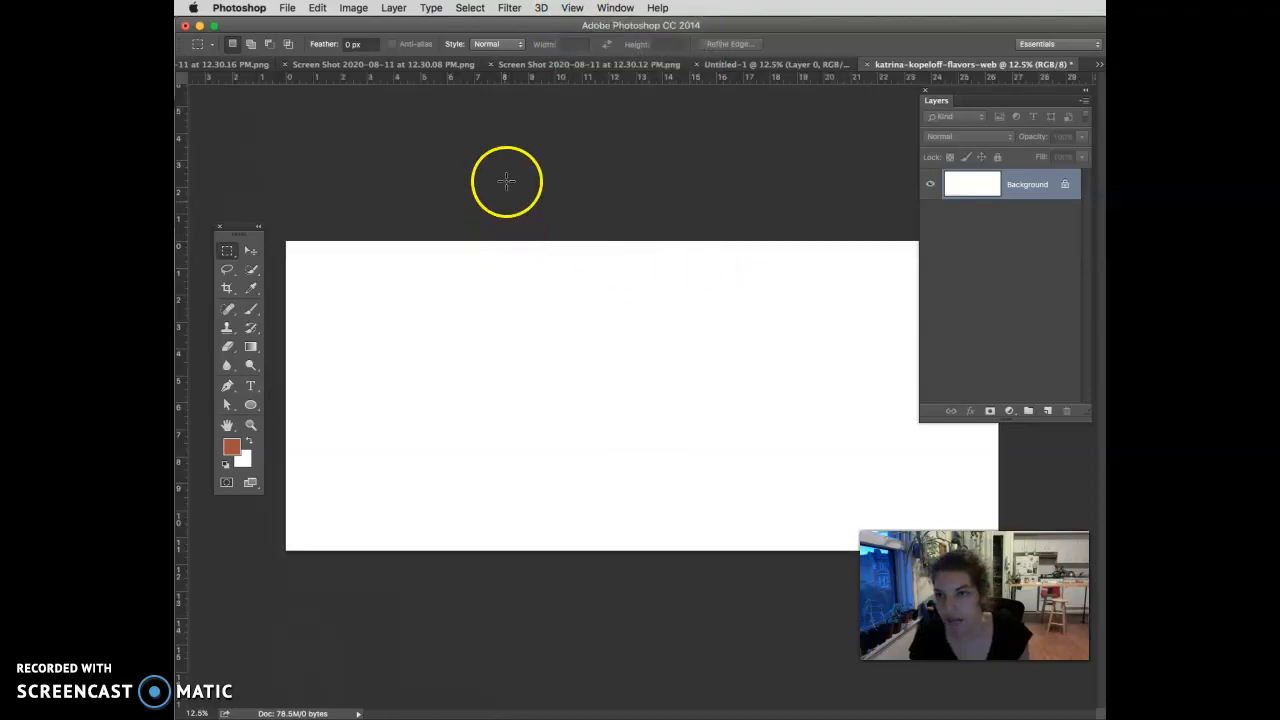
pyautogui.rightClick(490, 80)
pyautogui.click(183, 160)
pyautogui.rightClick(183, 156)
pyautogui.click(307, 164)
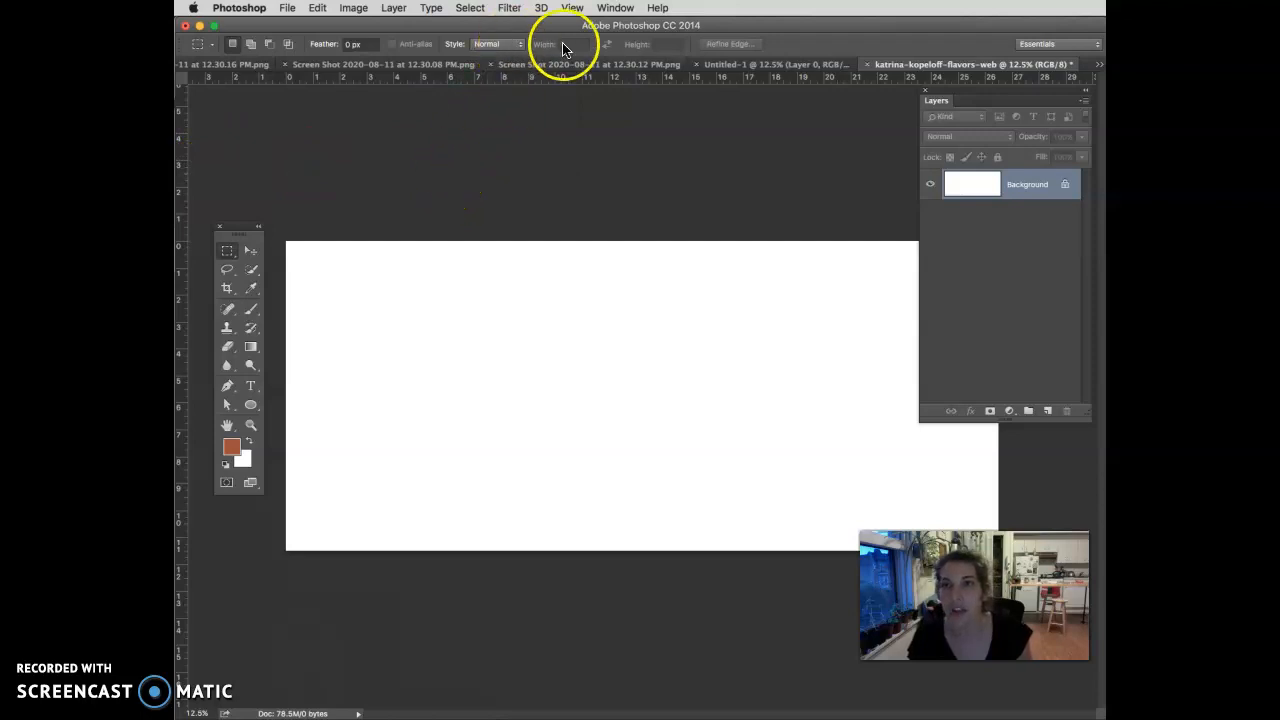
pyautogui.click(573, 9)
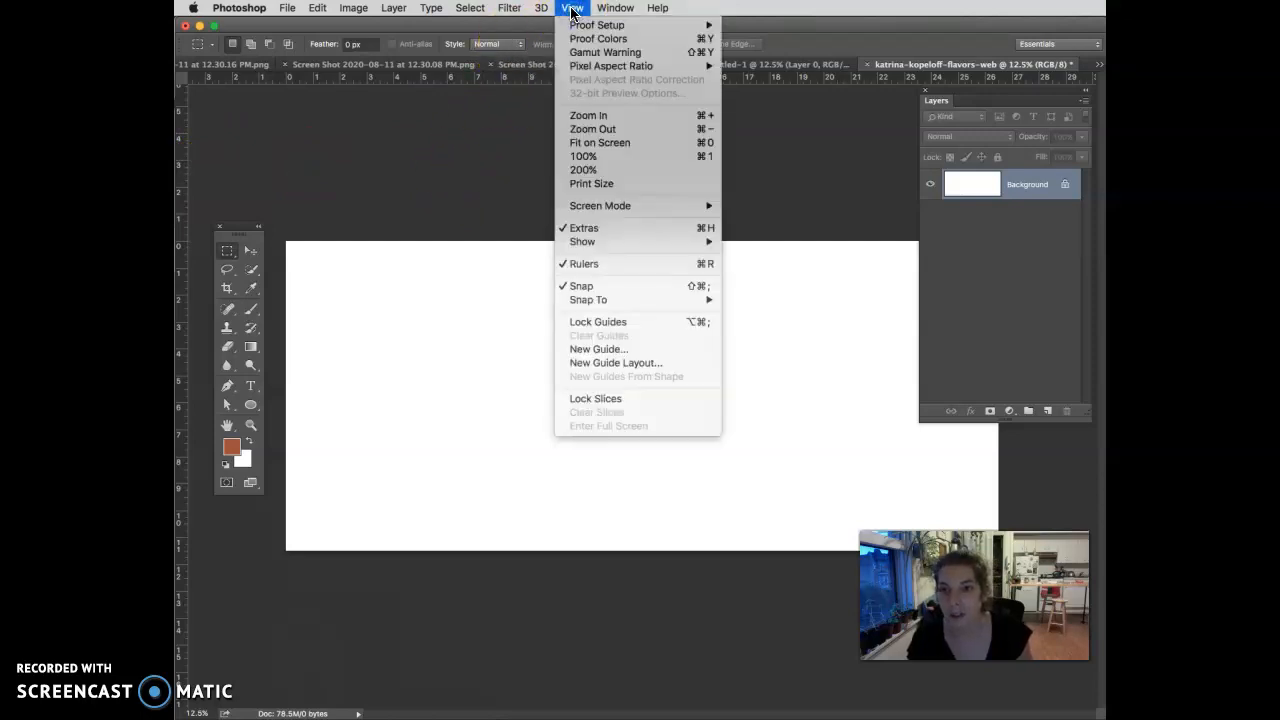
pyautogui.click(646, 349)
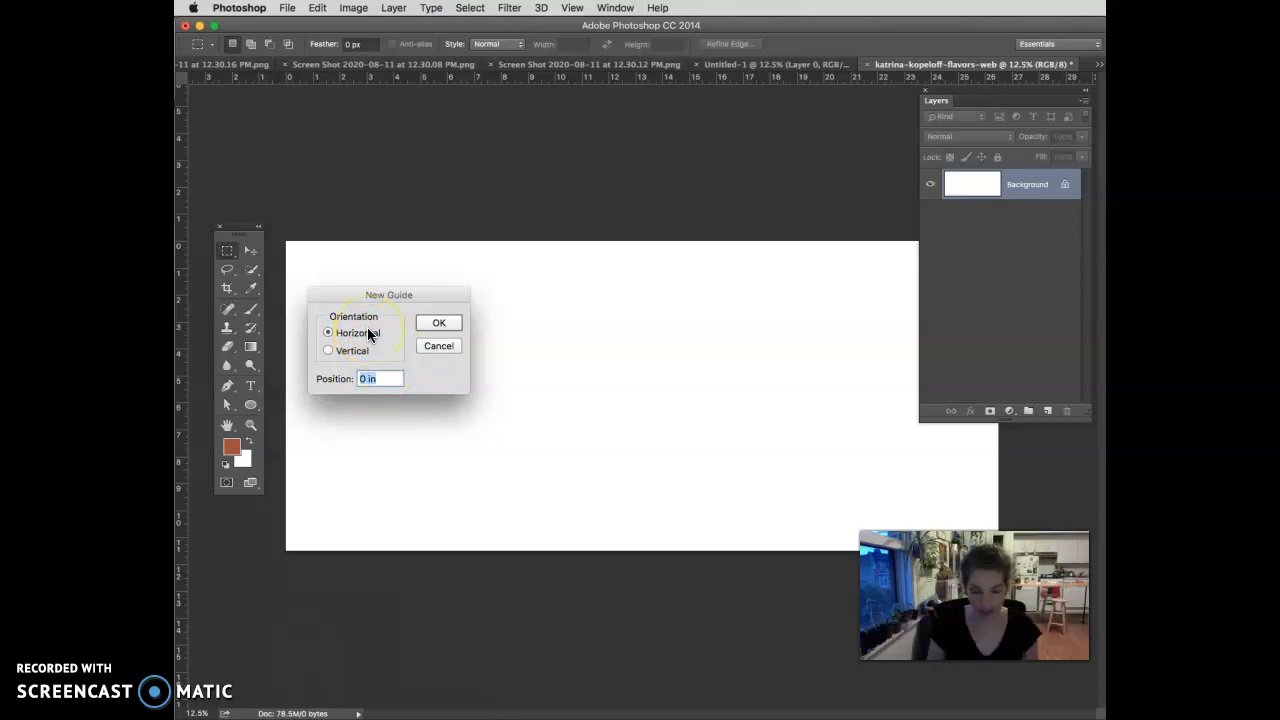
# Add a horizontal and a vertical guide at 0.25 in, then switch to the cake illustration
pyautogui.write('.25')
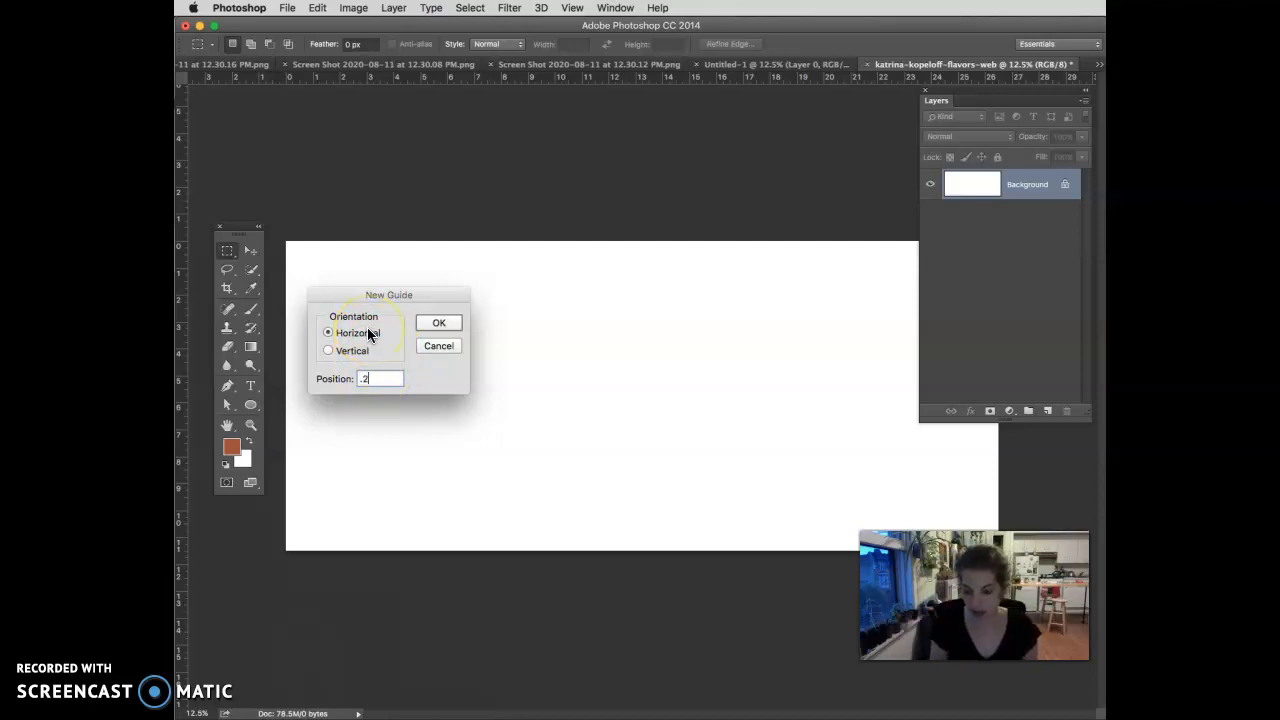
pyautogui.click(432, 325)
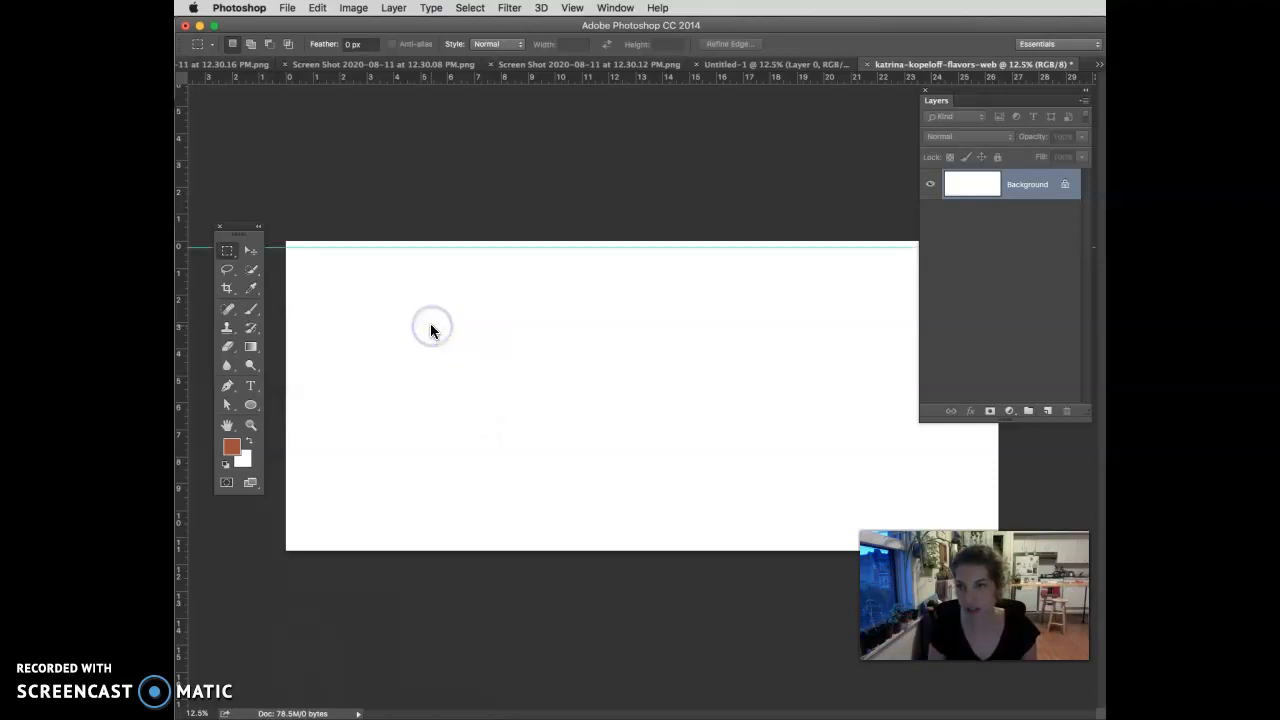
pyautogui.click(579, 9)
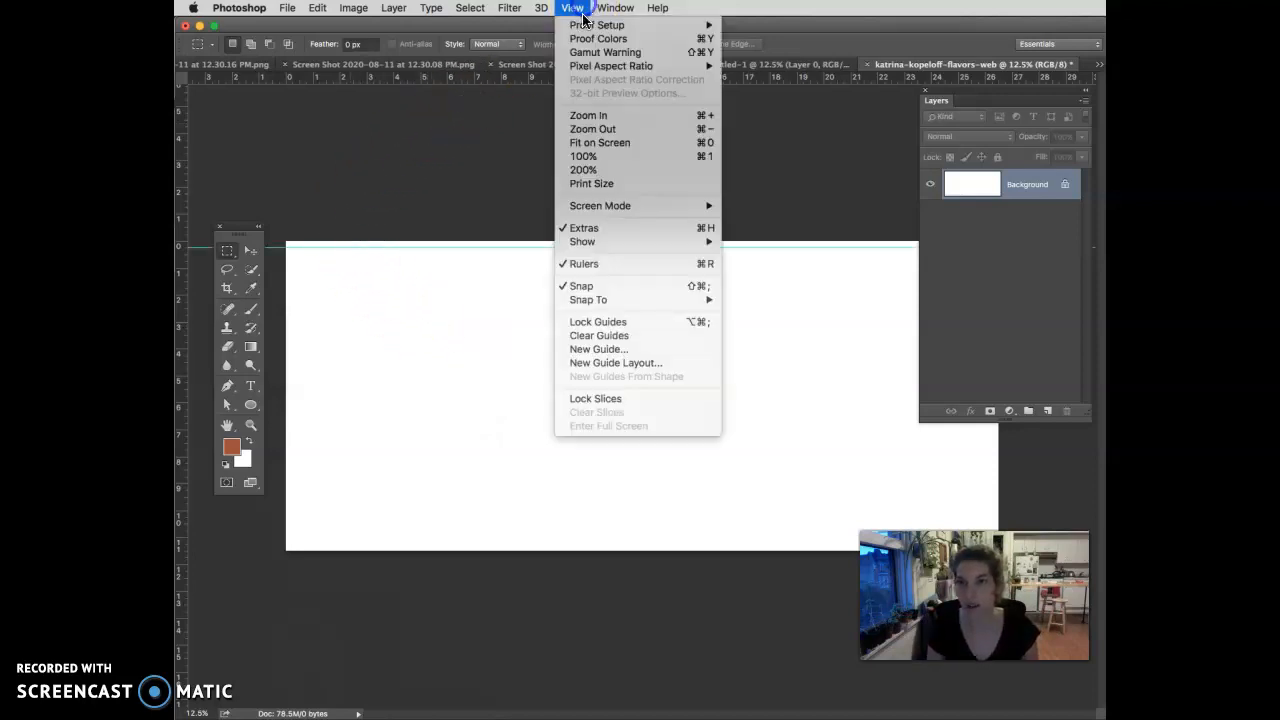
pyautogui.click(601, 350)
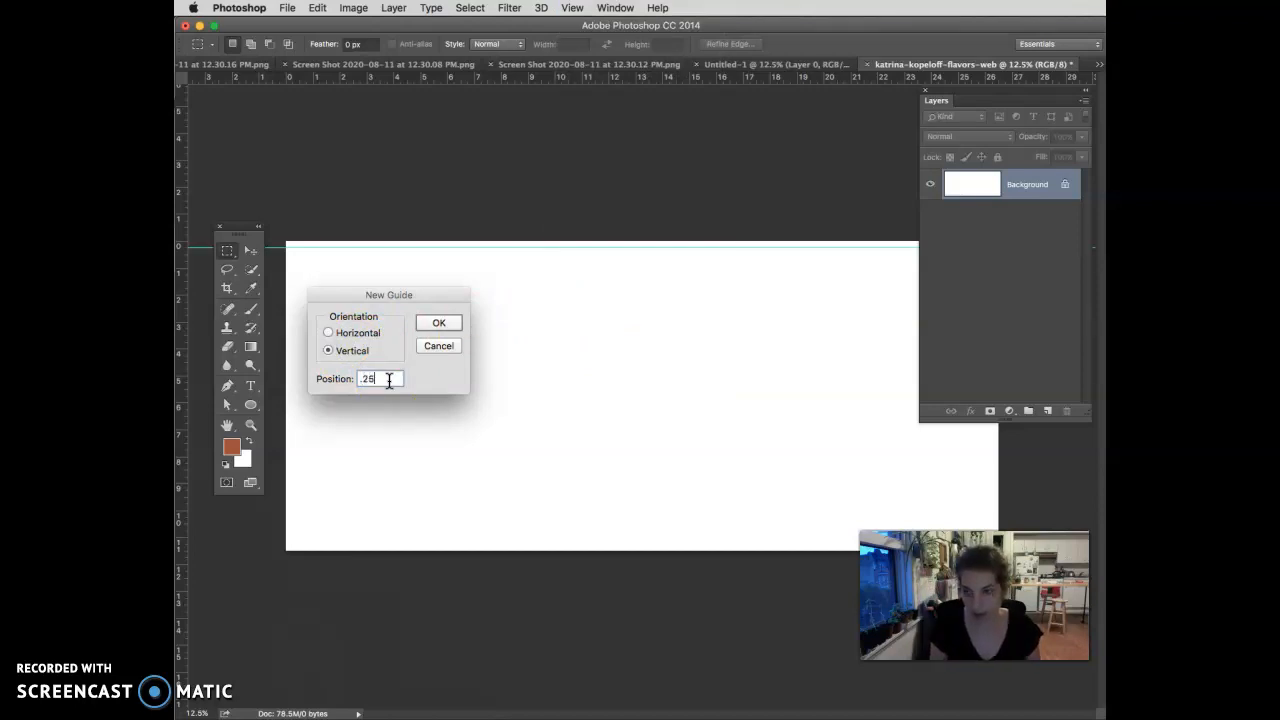
pyautogui.click(443, 325)
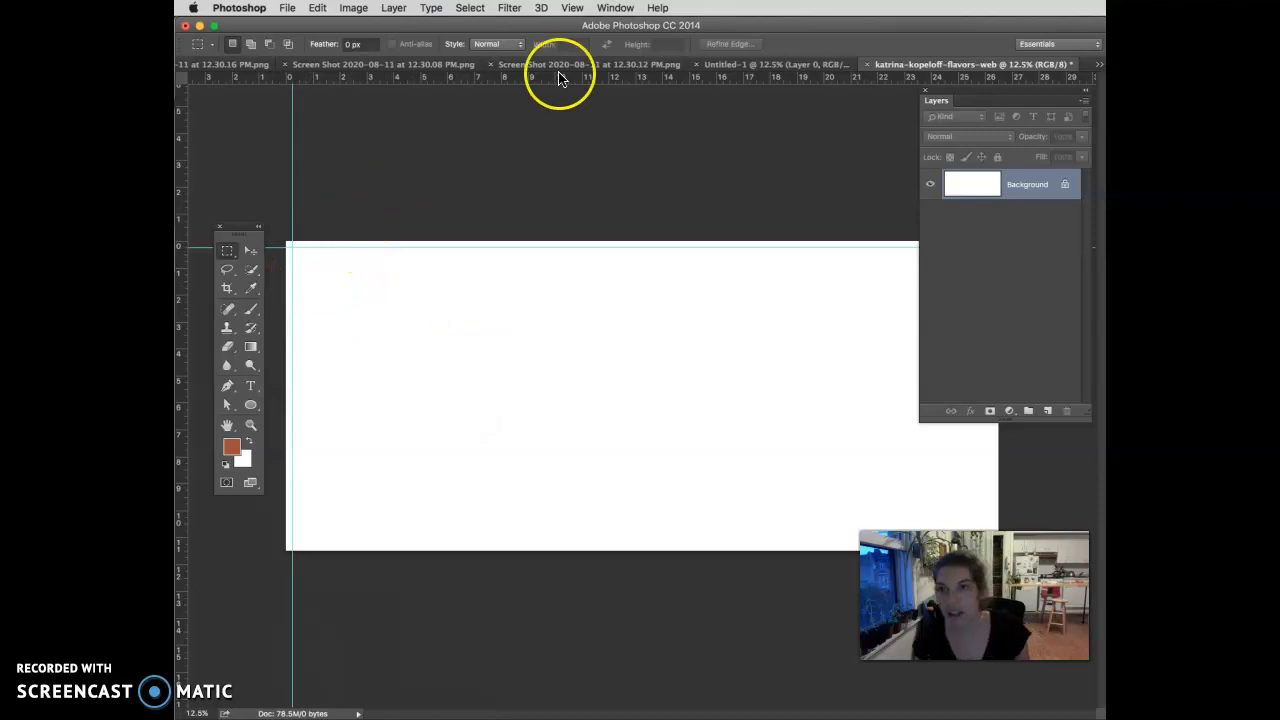
pyautogui.click(619, 66)
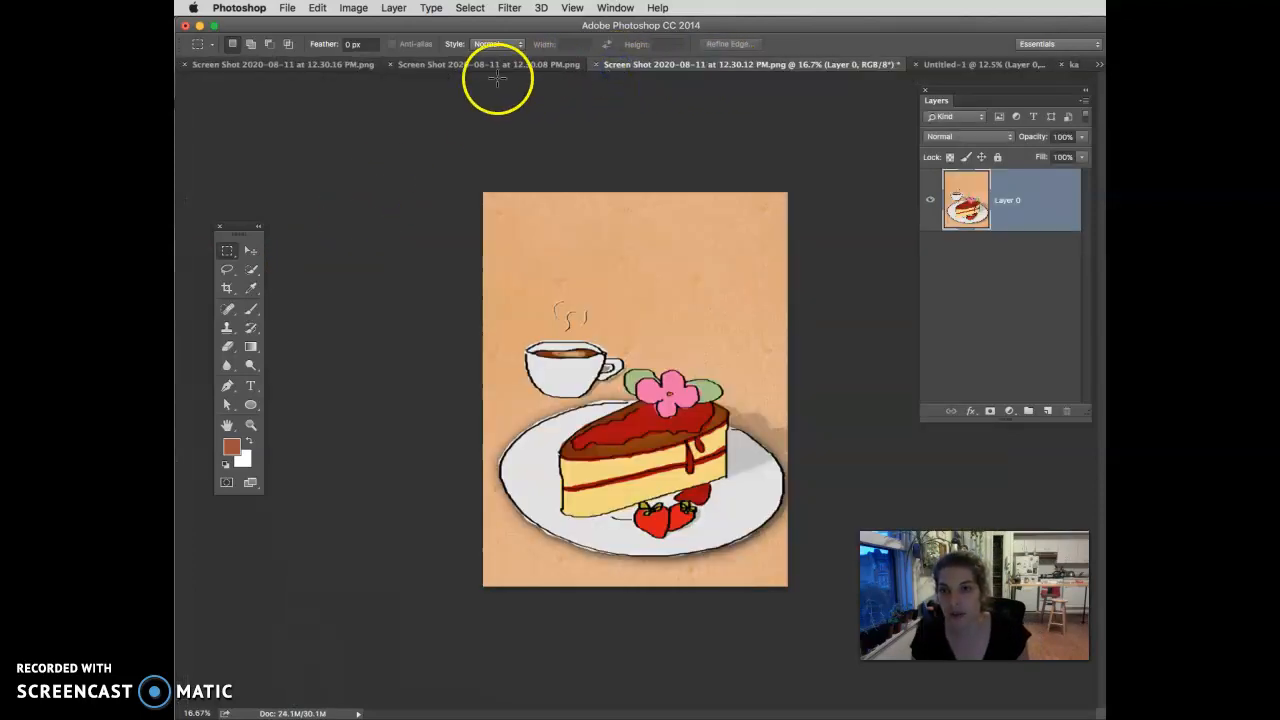
# Select all of the drinks-and-fruit illustration, copy it, and return to the flavors-web canvas
pyautogui.click(334, 68)
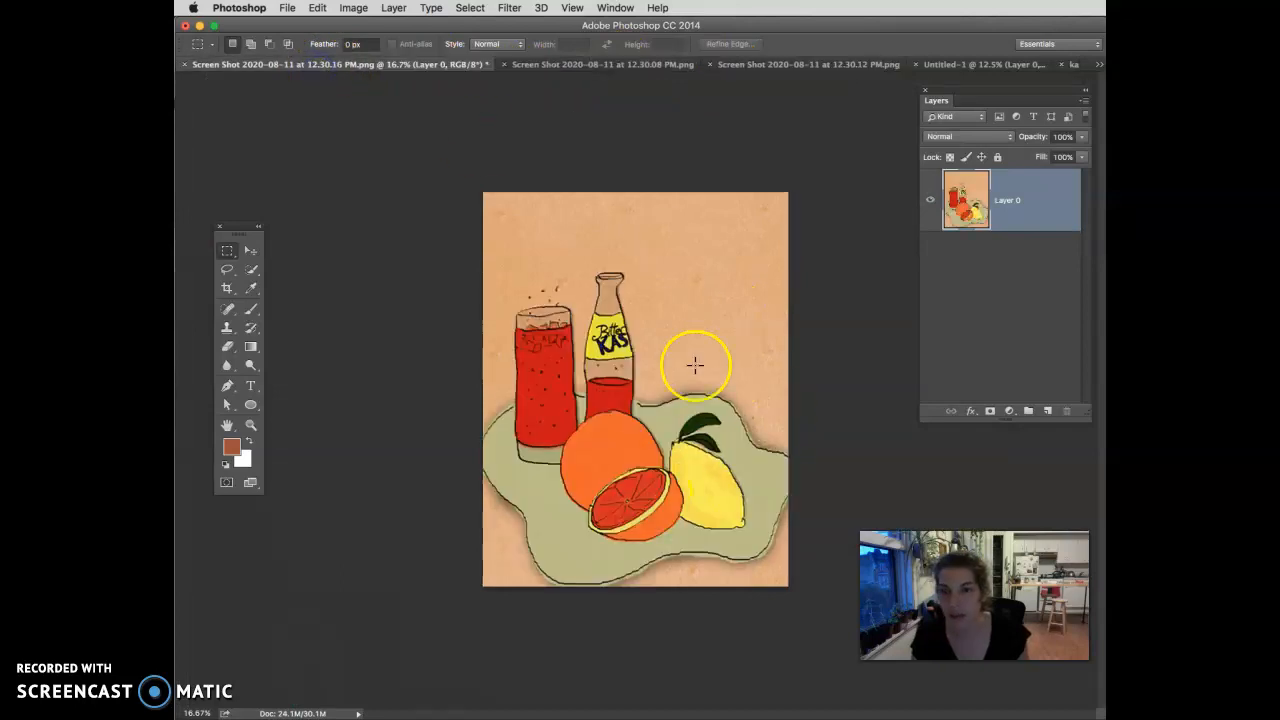
pyautogui.click(469, 8)
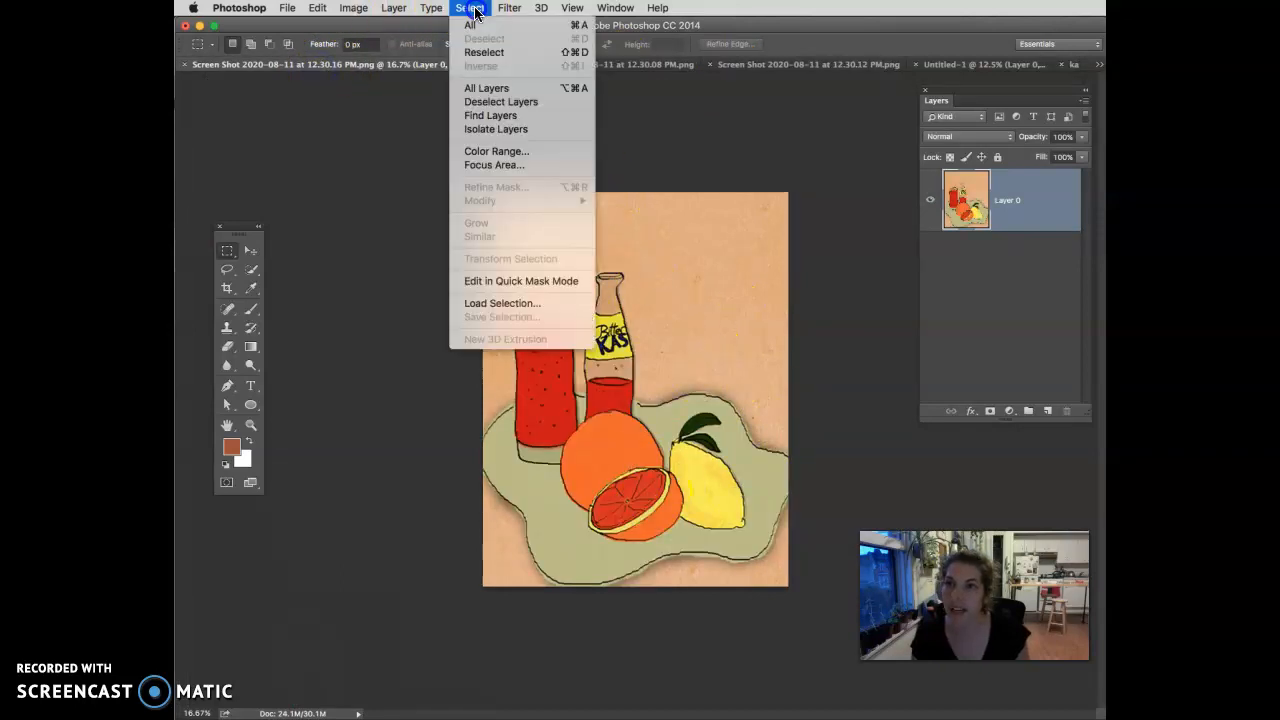
pyautogui.click(574, 28)
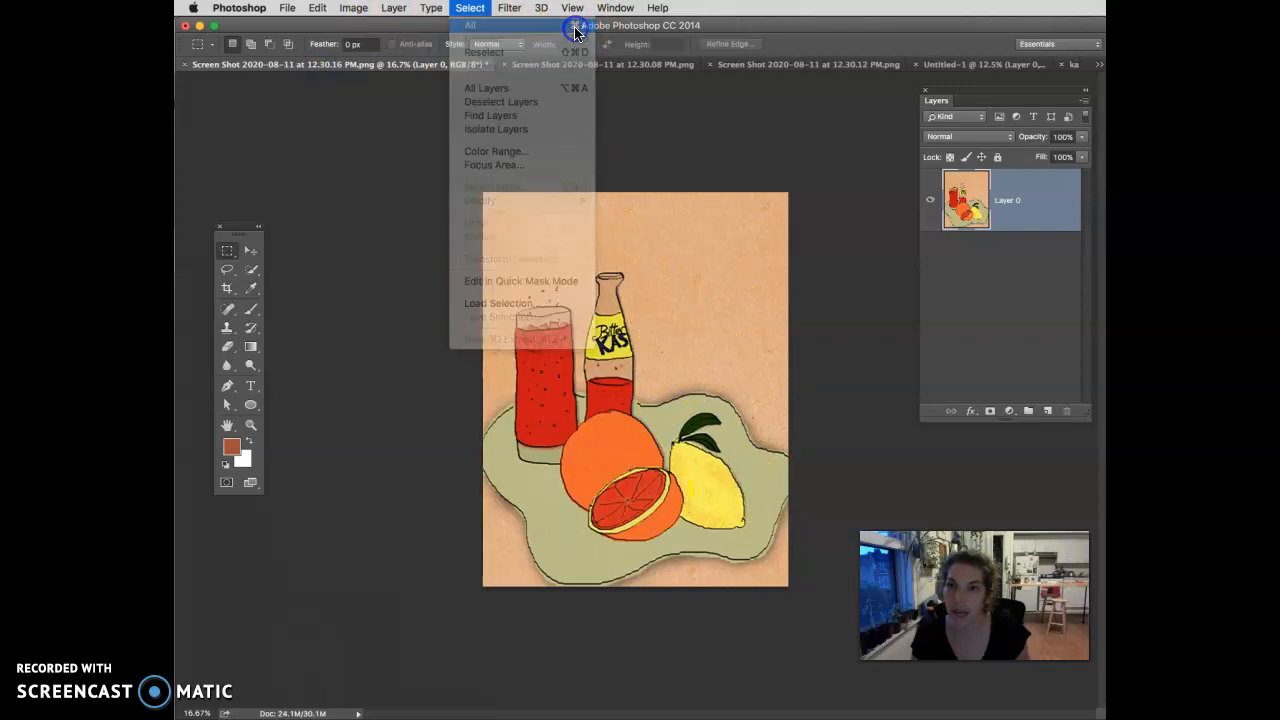
pyautogui.click(317, 8)
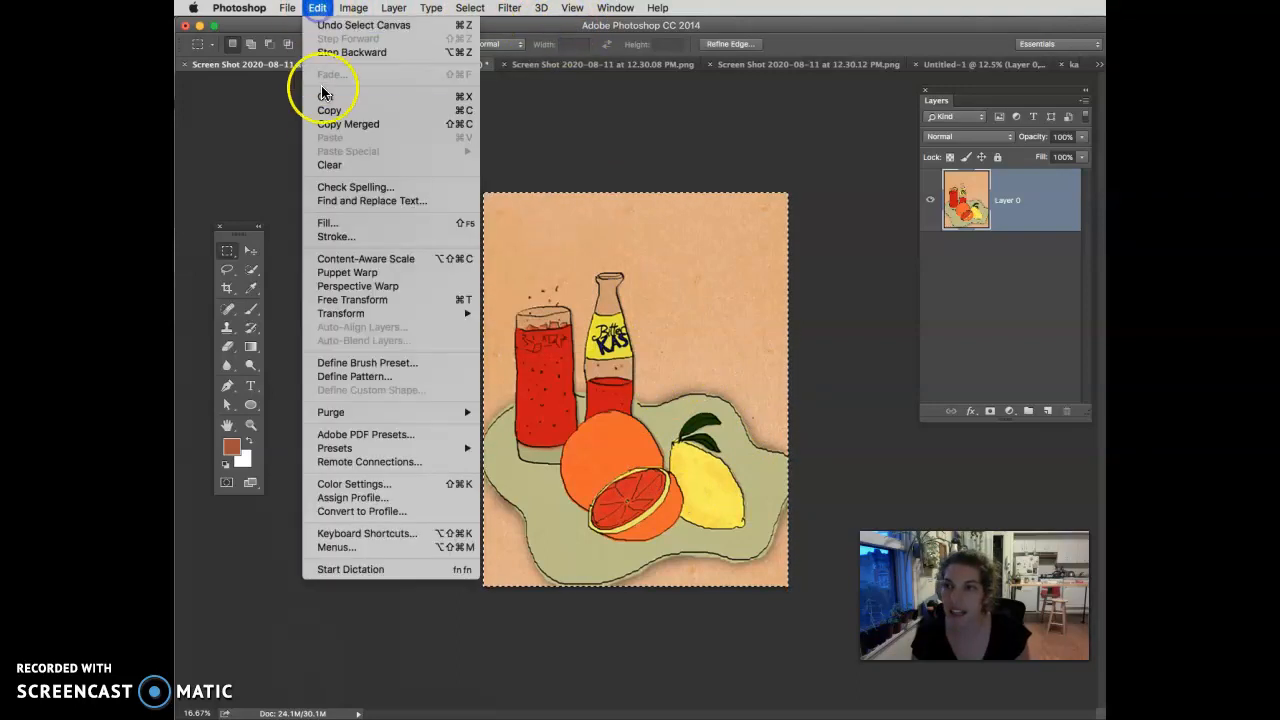
pyautogui.click(326, 111)
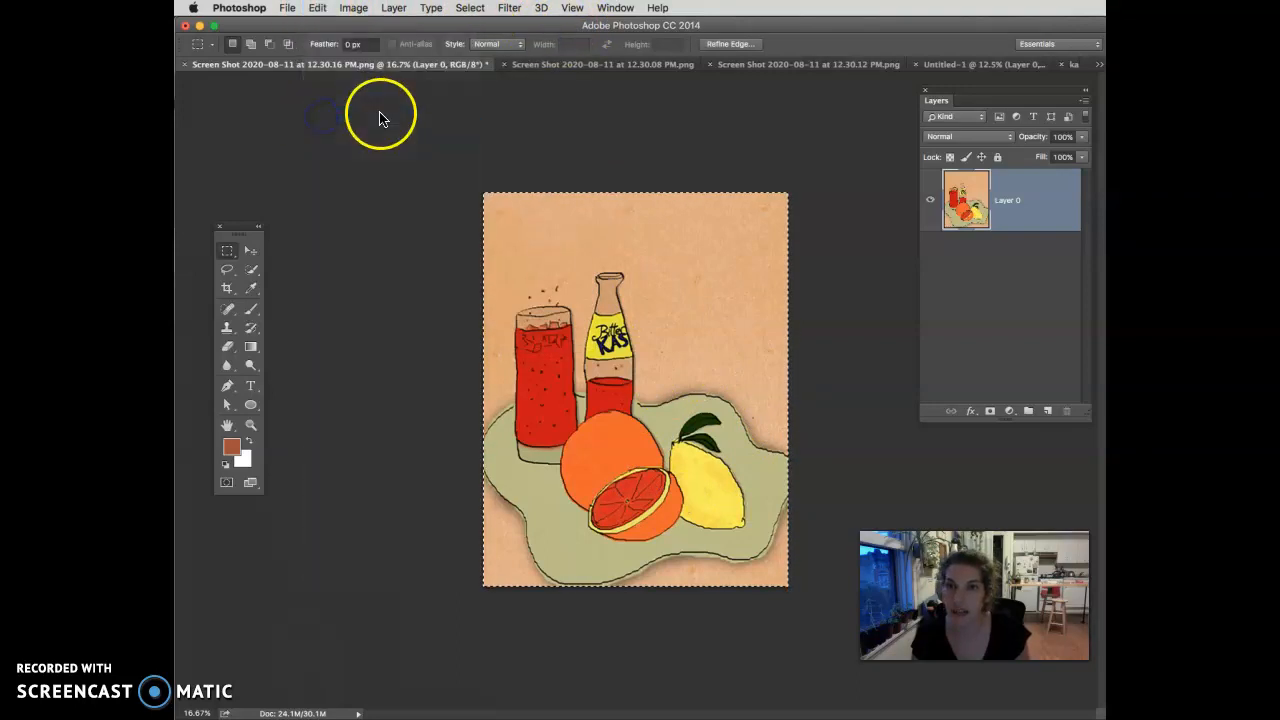
pyautogui.click(950, 68)
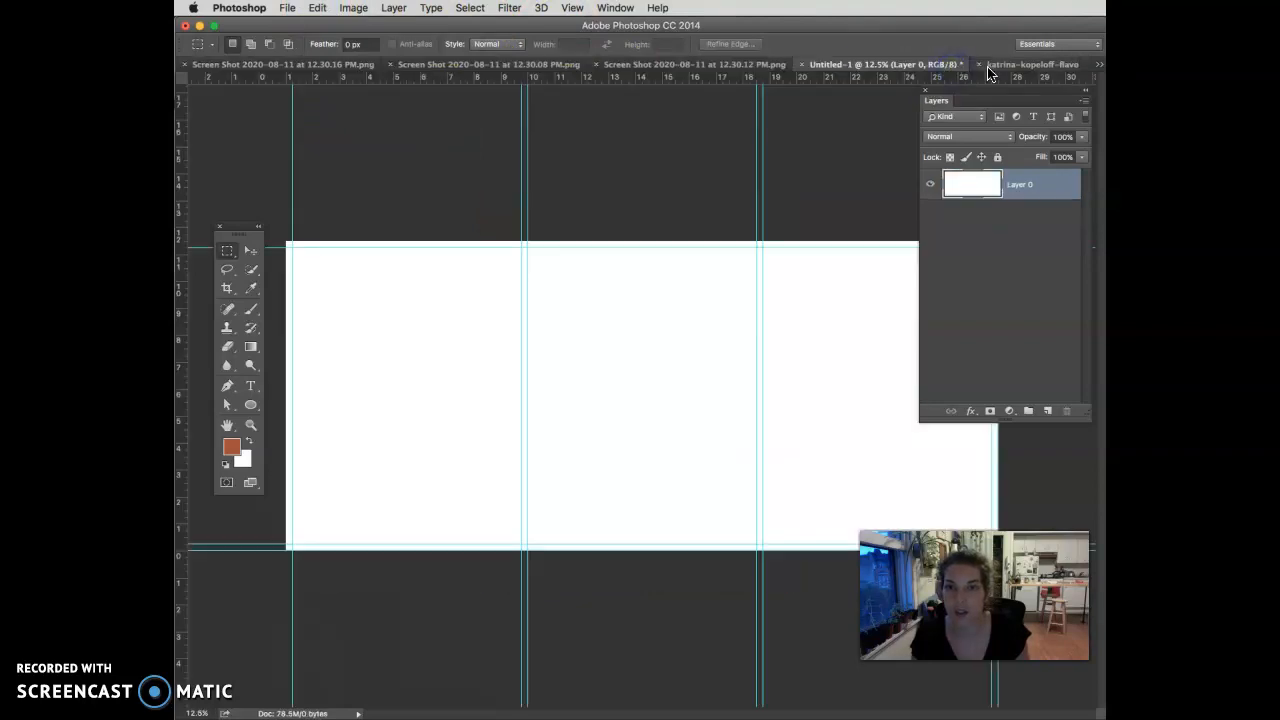
pyautogui.click(1025, 64)
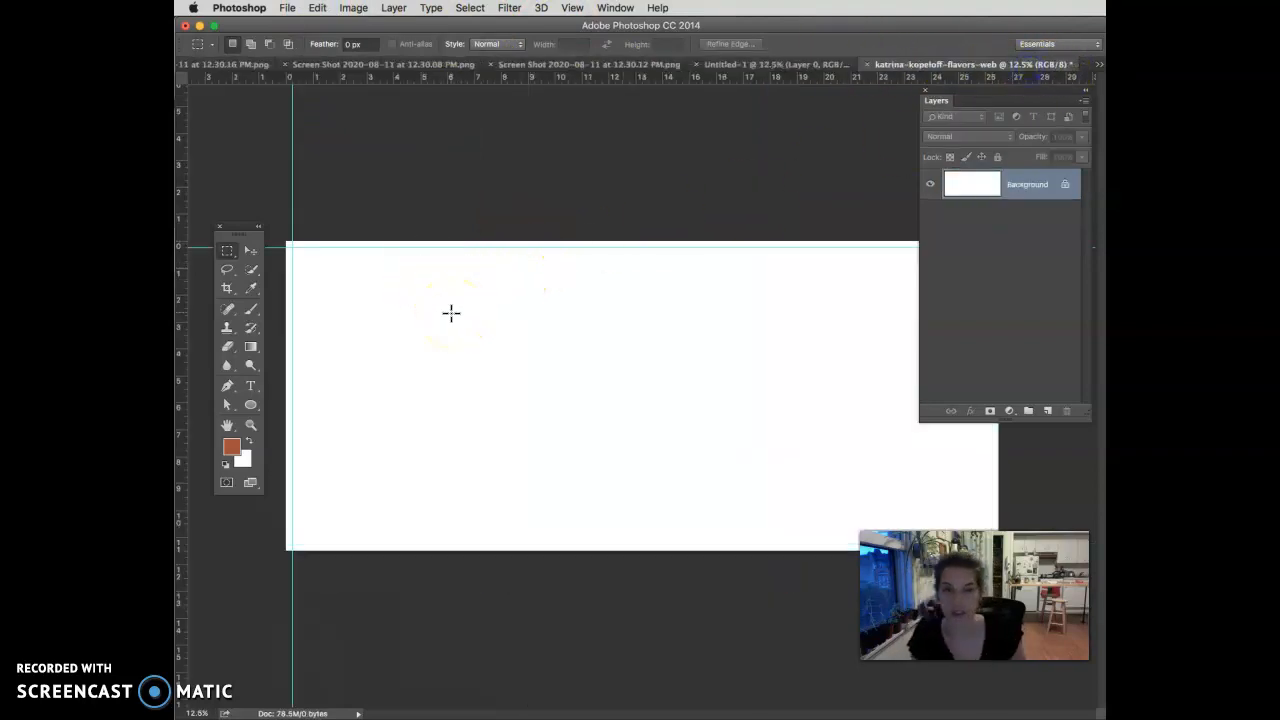
# Paste the drinks illustration and move it to the canvas's left edge
pyautogui.click(317, 8)
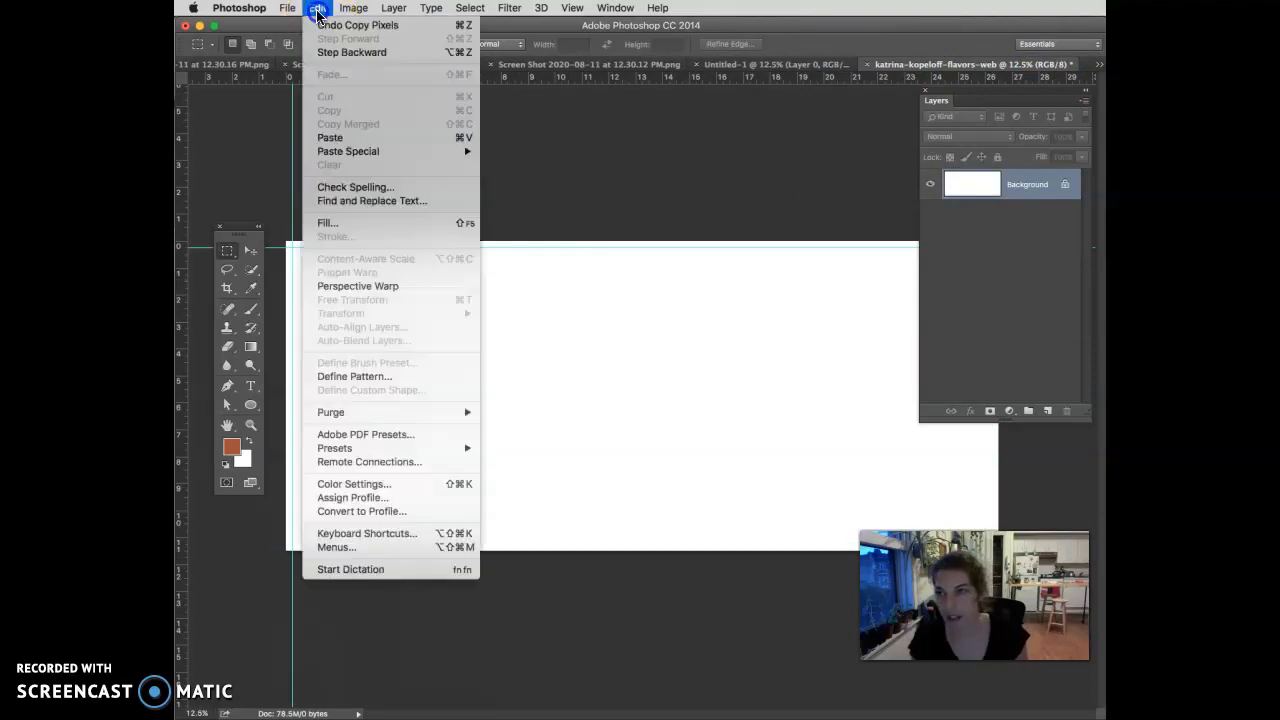
pyautogui.click(329, 137)
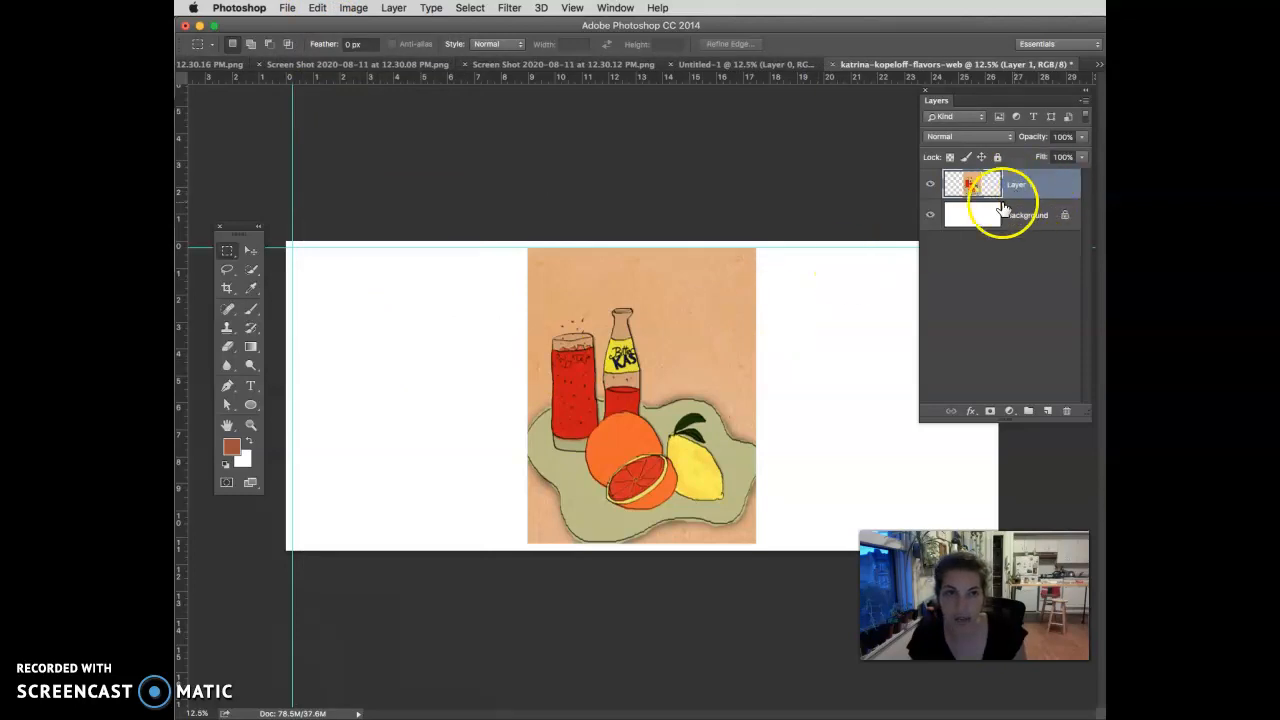
pyautogui.press('v')
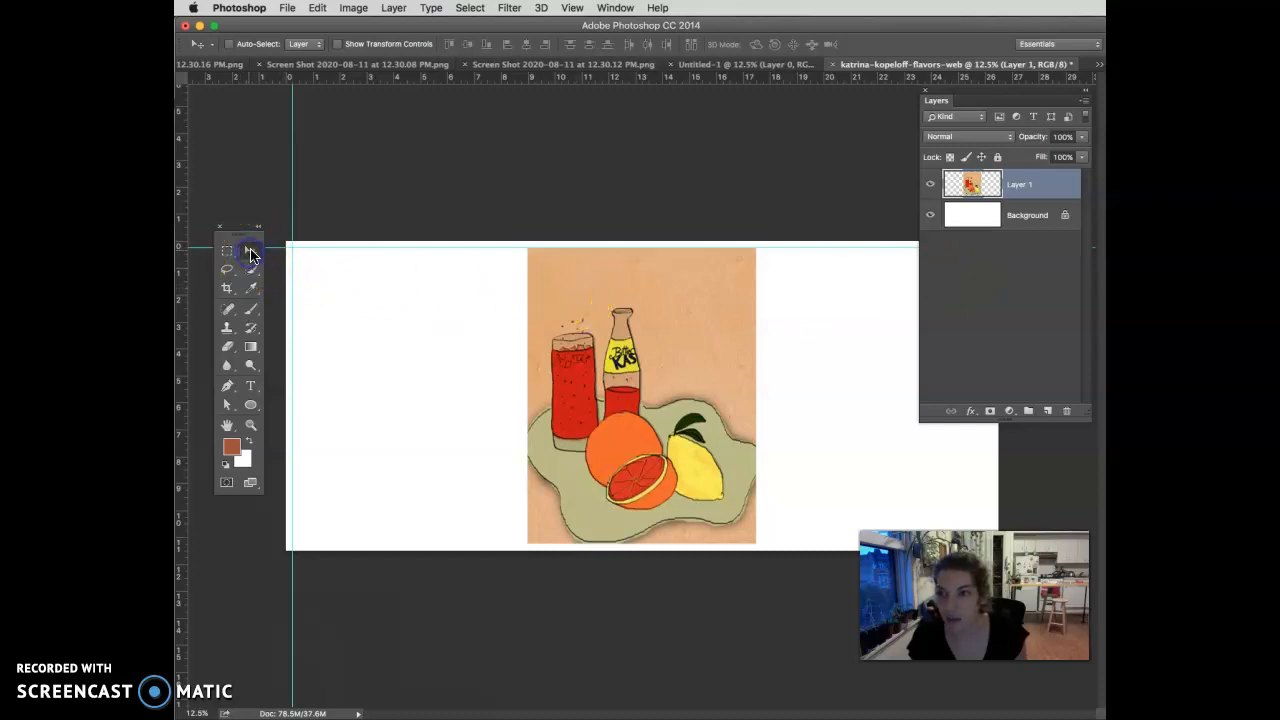
pyautogui.moveTo(622, 358); pyautogui.dragTo(395, 355)
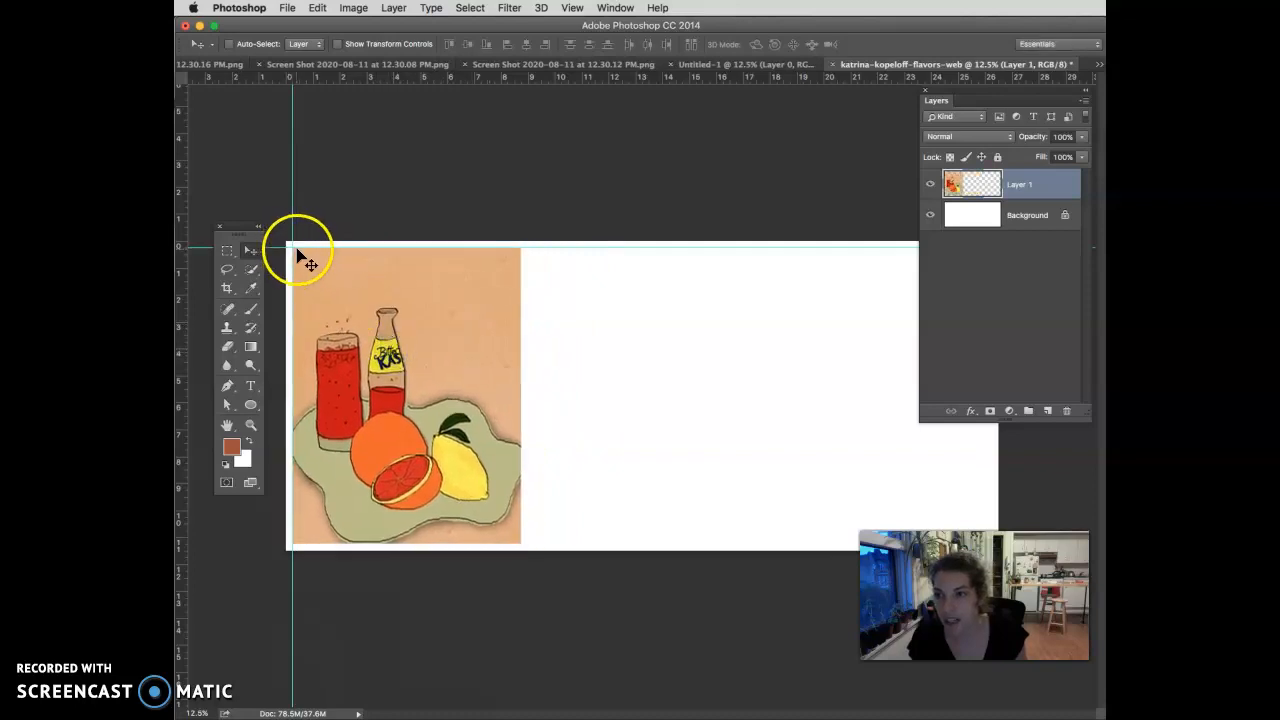
# Drag guides from the rulers to the illustration's bottom and right edges
pyautogui.moveTo(357, 78); pyautogui.dragTo(337, 544)
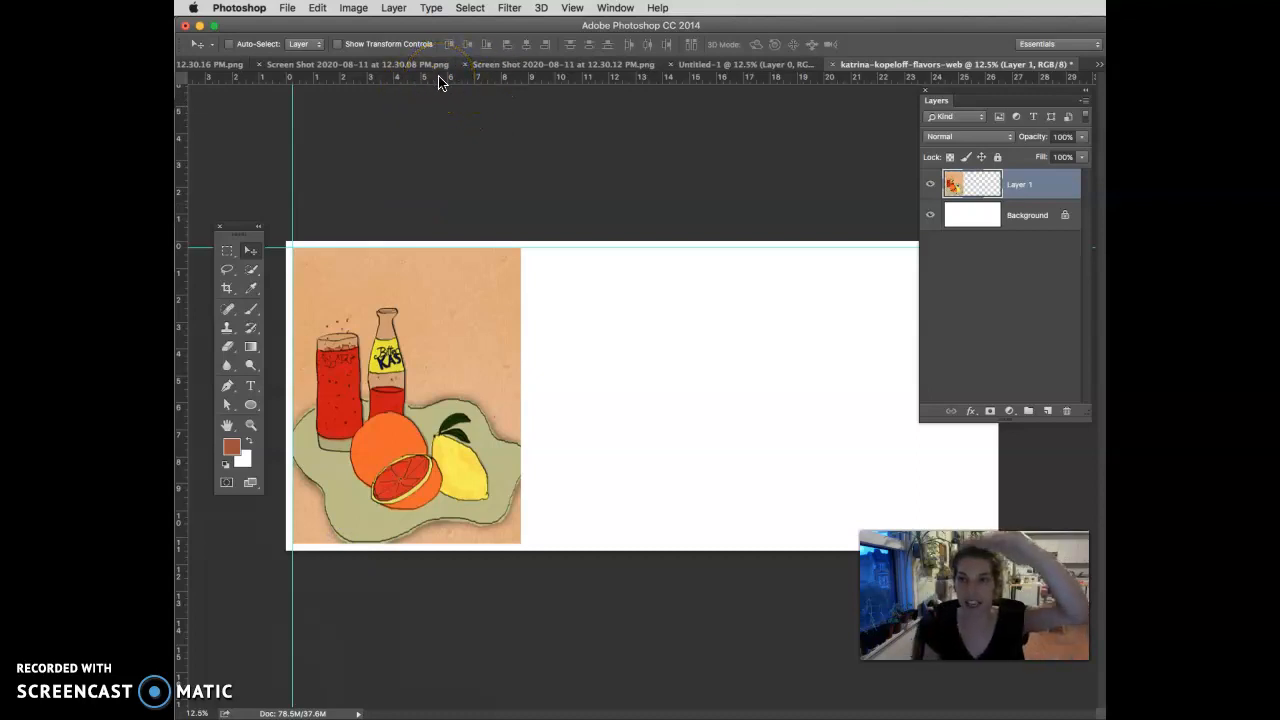
pyautogui.moveTo(440, 82); pyautogui.dragTo(372, 545)
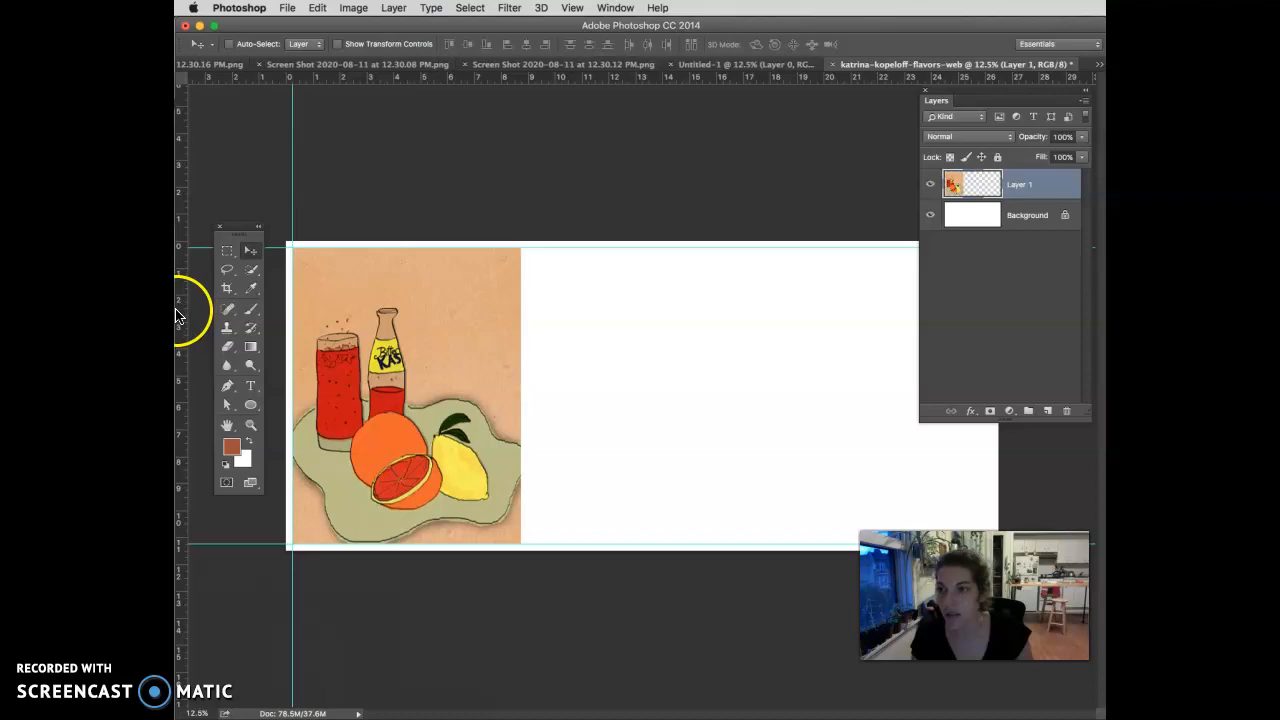
pyautogui.moveTo(202, 311); pyautogui.dragTo(522, 335)
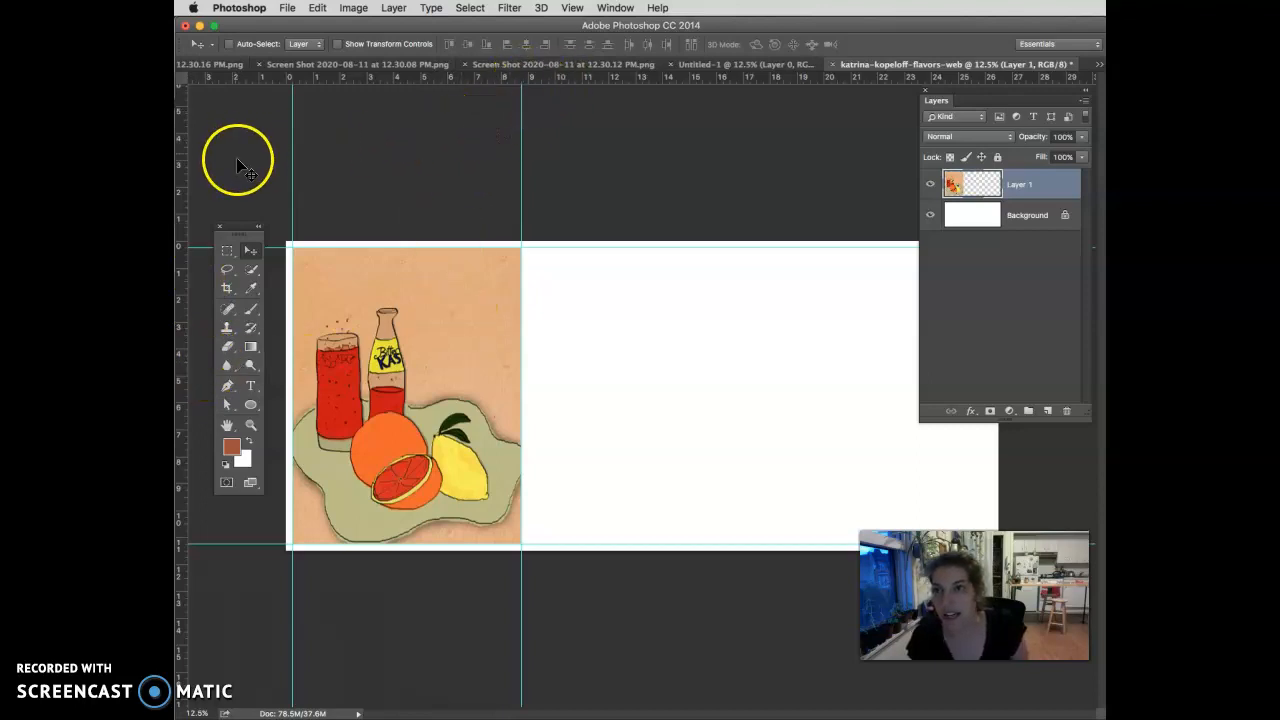
# Place a vertical guide at 9 in, just right of the drinks illustration
pyautogui.moveTo(180, 189); pyautogui.dragTo(527, 179)
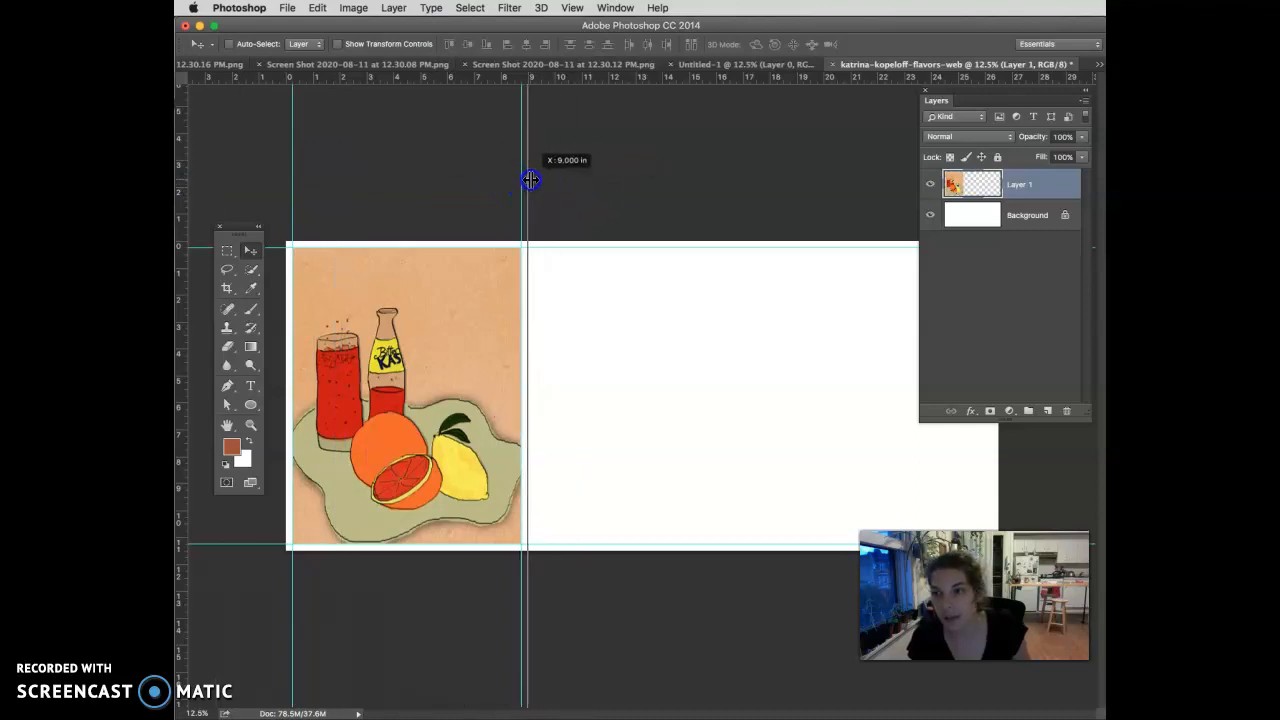
pyautogui.moveTo(530, 179)
pyautogui.mouseDown()
pyautogui.moveTo(503, 180)
pyautogui.moveTo(565, 180)
pyautogui.moveTo(429, 168)
pyautogui.moveTo(537, 172)
pyautogui.moveTo(522, 173)
pyautogui.mouseUp()
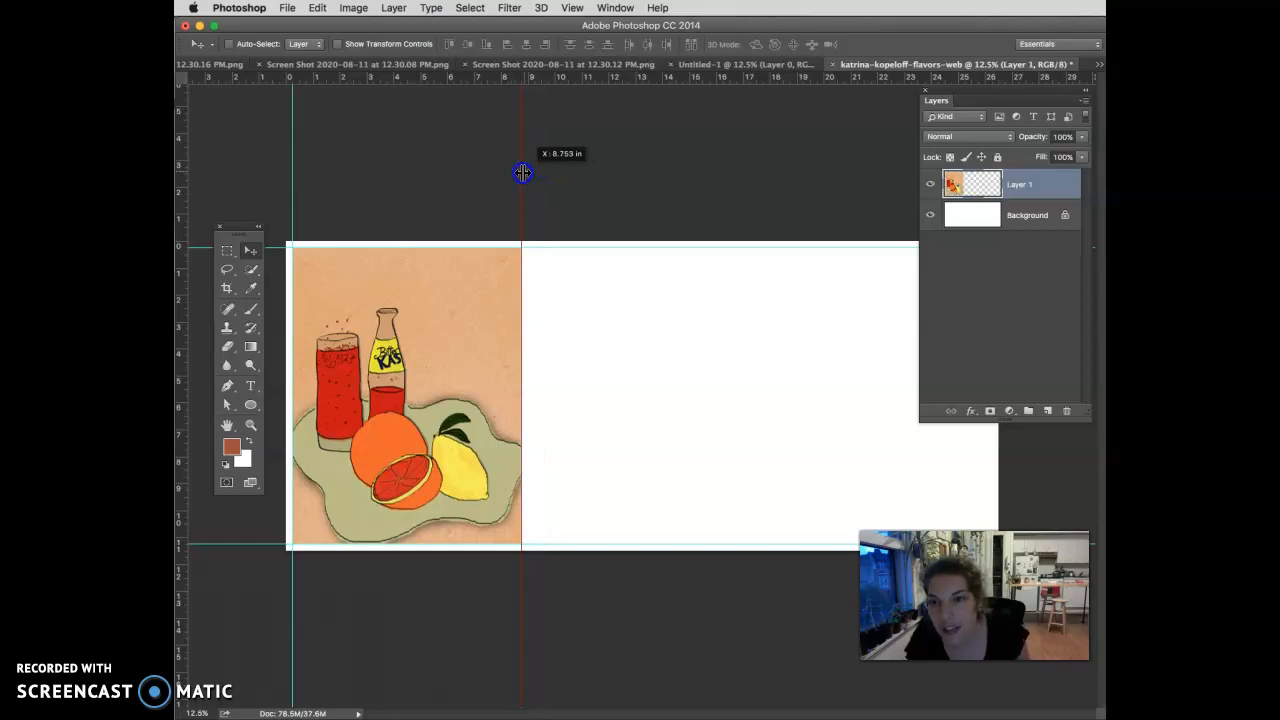
pyautogui.moveTo(527, 171)
pyautogui.mouseDown()
pyautogui.moveTo(580, 171)
pyautogui.moveTo(530, 171)
pyautogui.mouseUp()
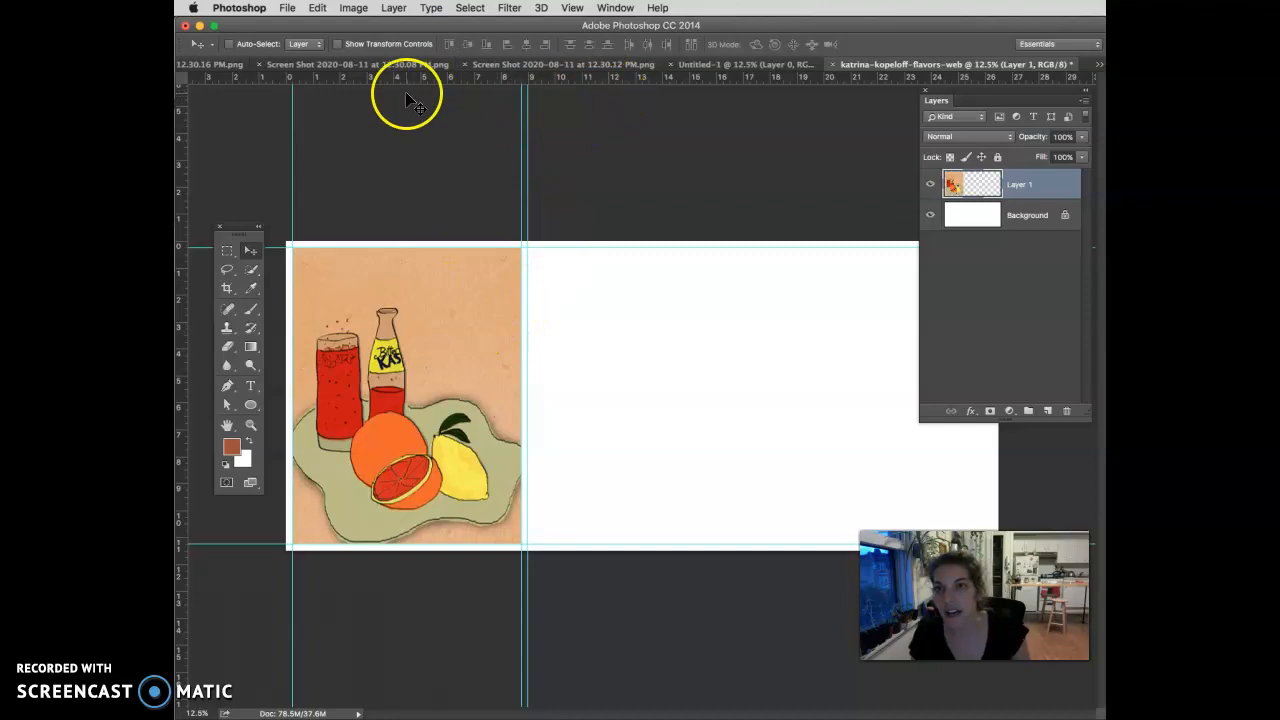
# Copy the entire cake illustration and paste it into the wide canvas as a new layer
pyautogui.click(378, 65)
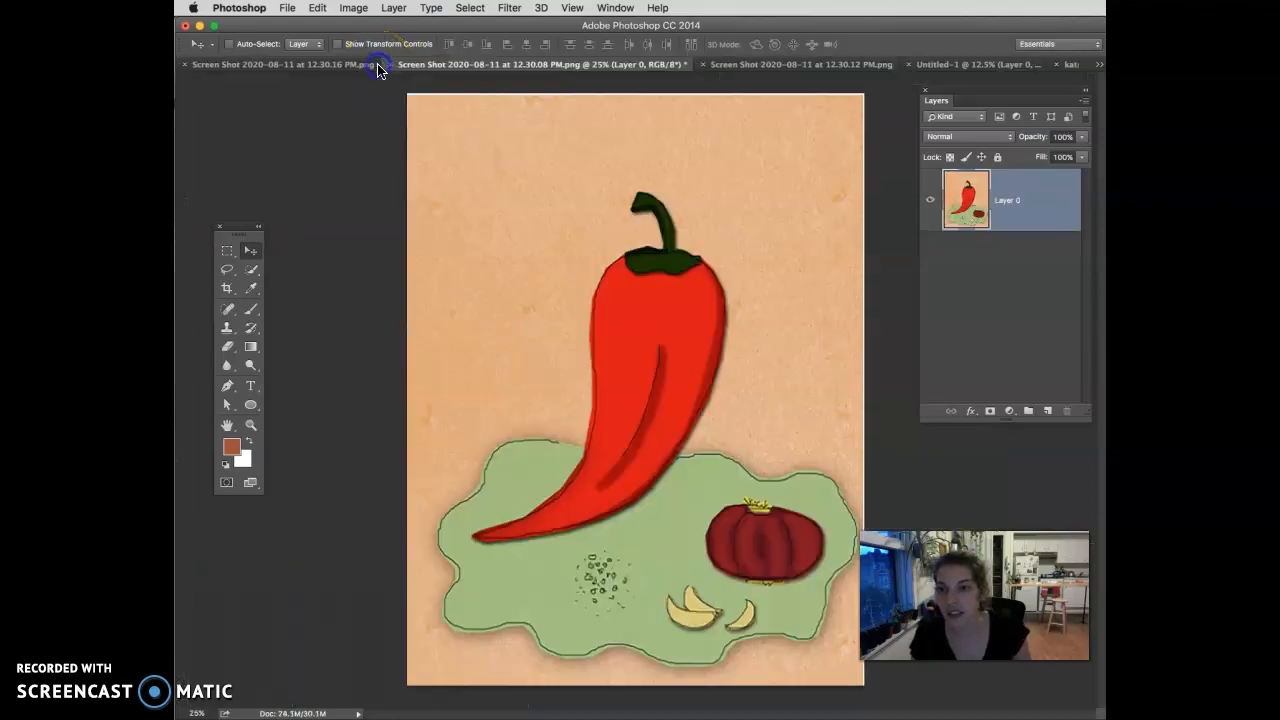
pyautogui.click(742, 65)
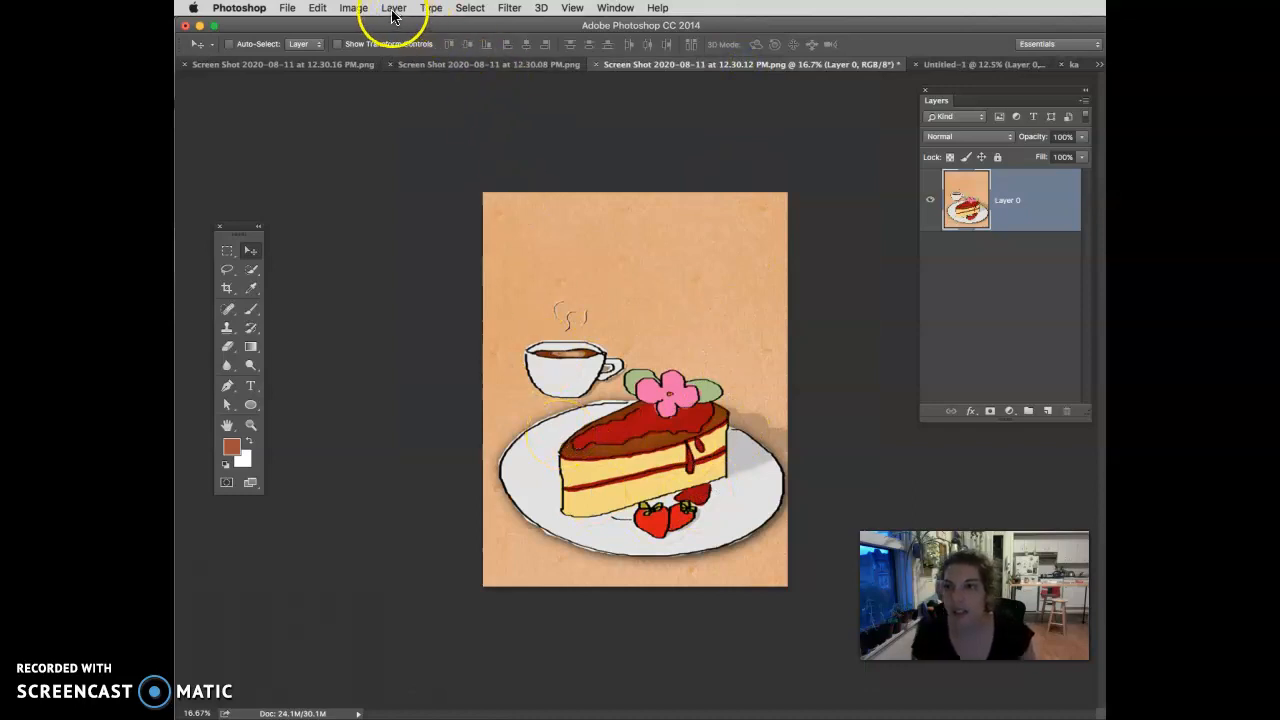
pyautogui.click(470, 8)
pyautogui.click(476, 30)
pyautogui.click(316, 8)
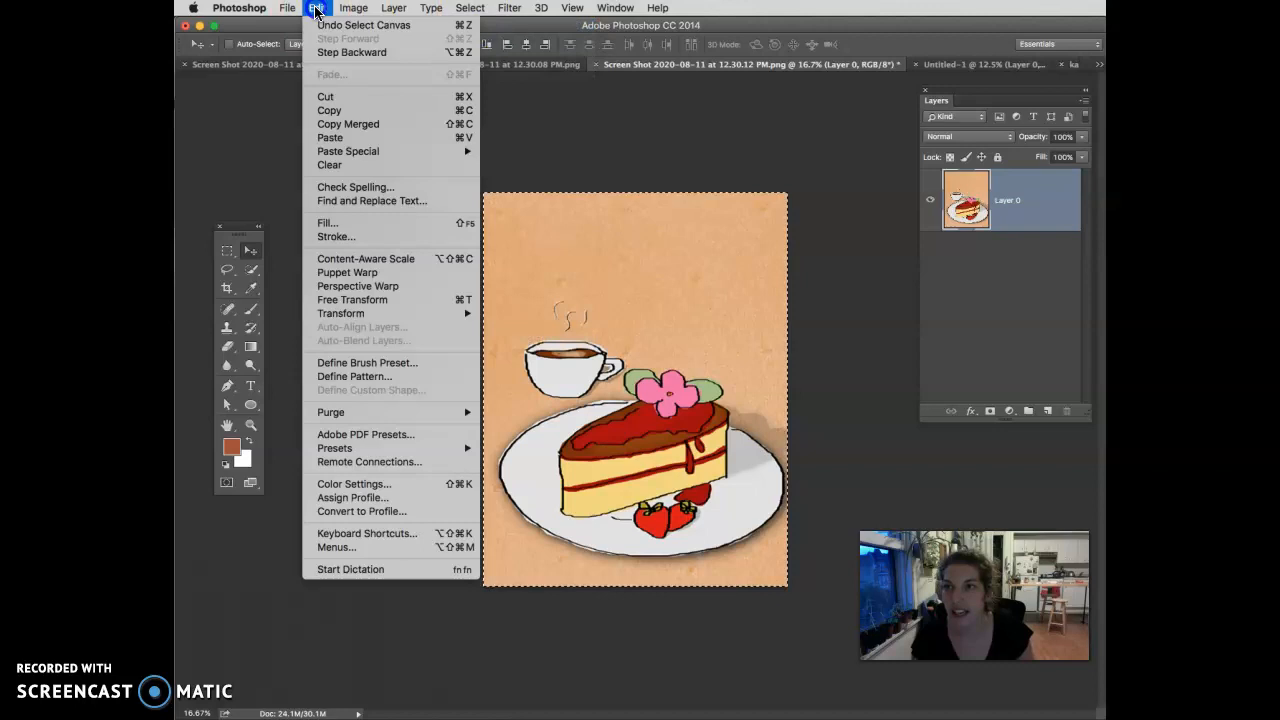
pyautogui.click(329, 110)
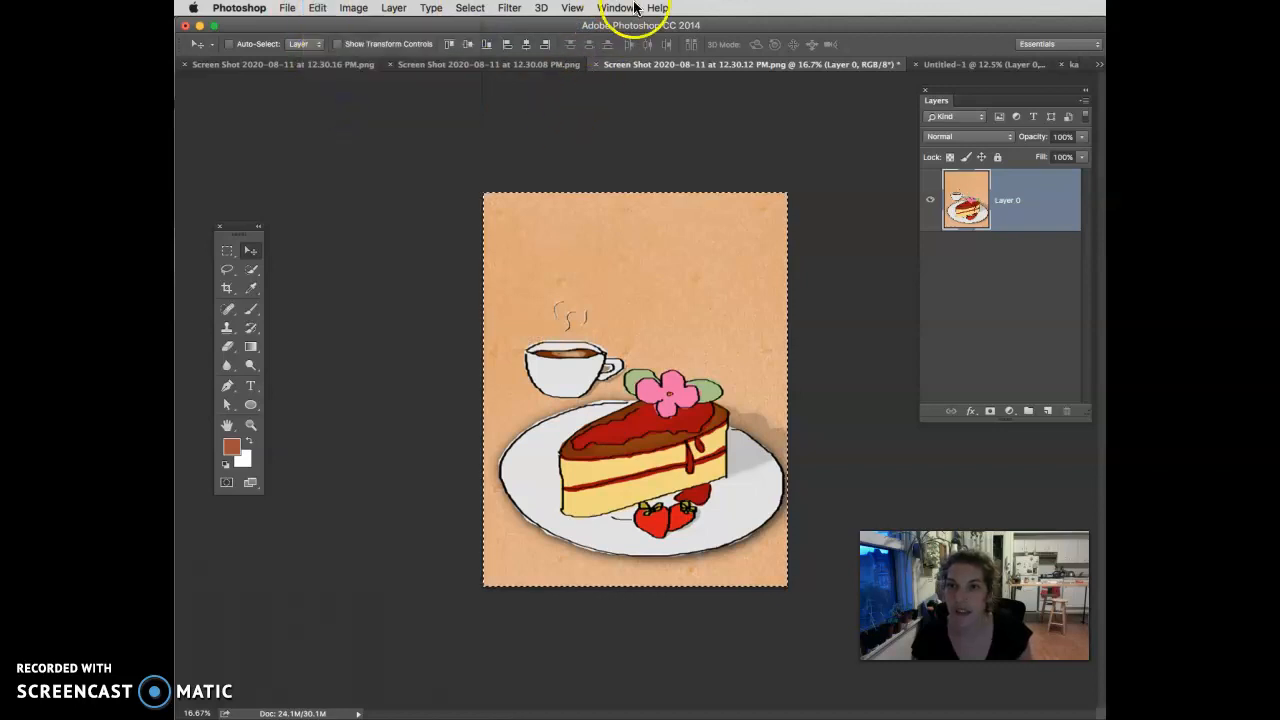
pyautogui.click(1075, 65)
pyautogui.press('super+v')
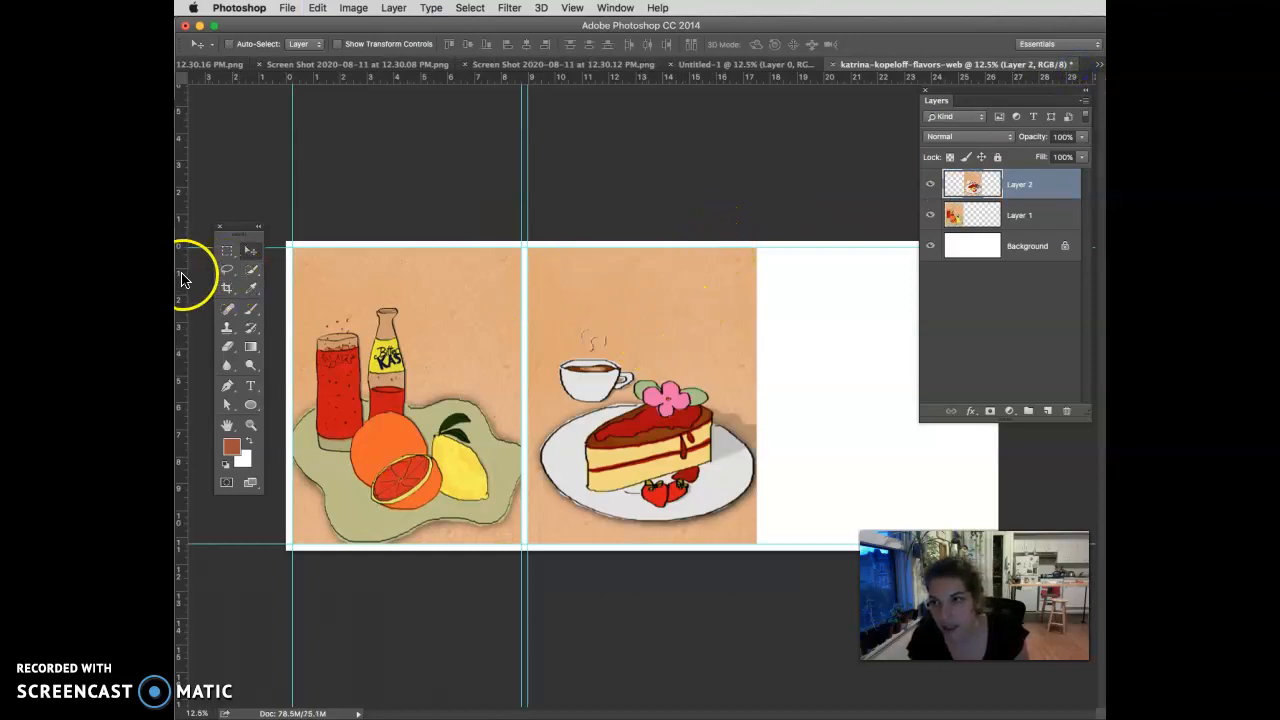
# Add vertical guides at 17.5 in and 17.75 in along the cake image's right edge
pyautogui.moveTo(181, 278); pyautogui.dragTo(760, 306)
pyautogui.click(763, 285)
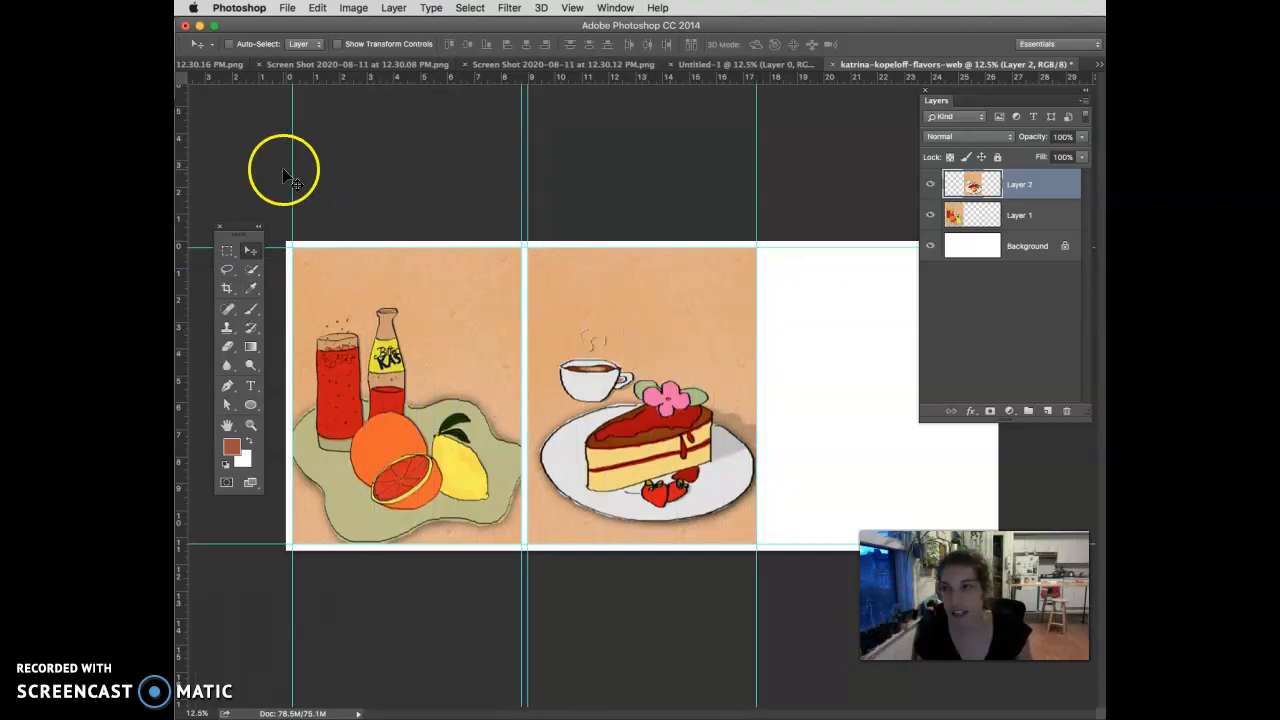
pyautogui.moveTo(181, 166); pyautogui.dragTo(763, 222)
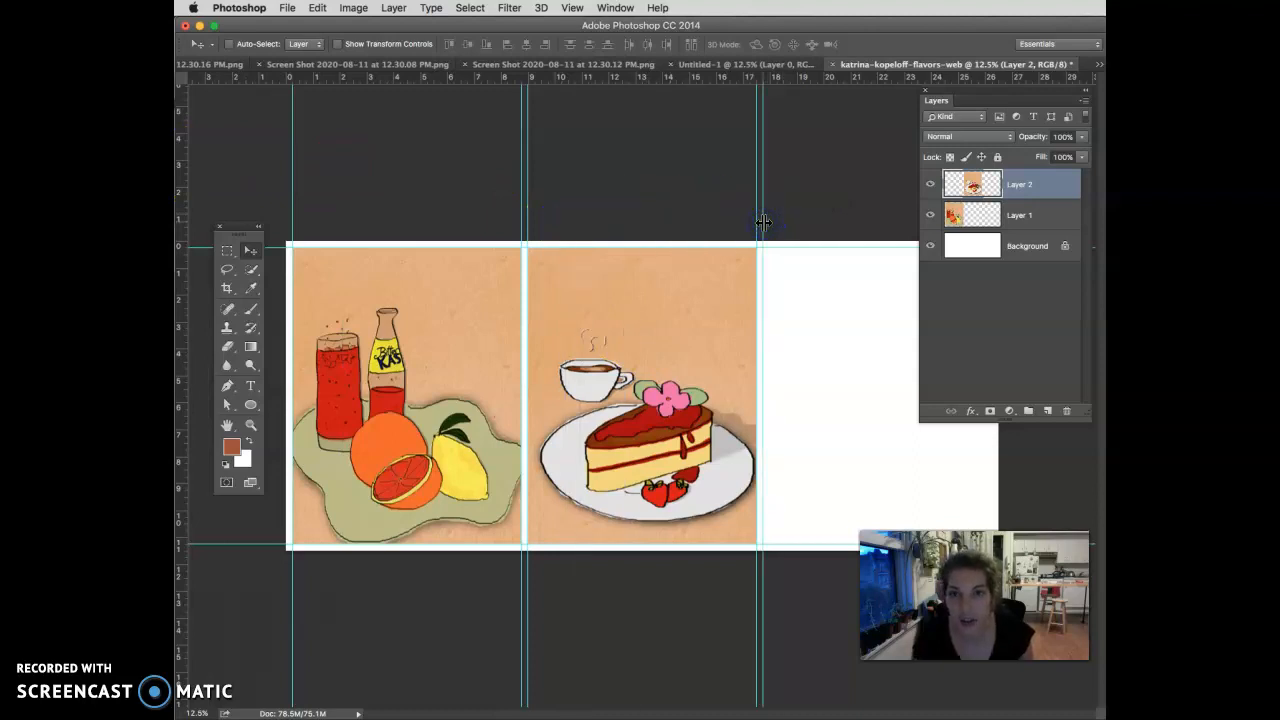
# Bring the chili pepper screenshot document to the front
pyautogui.click(571, 8)
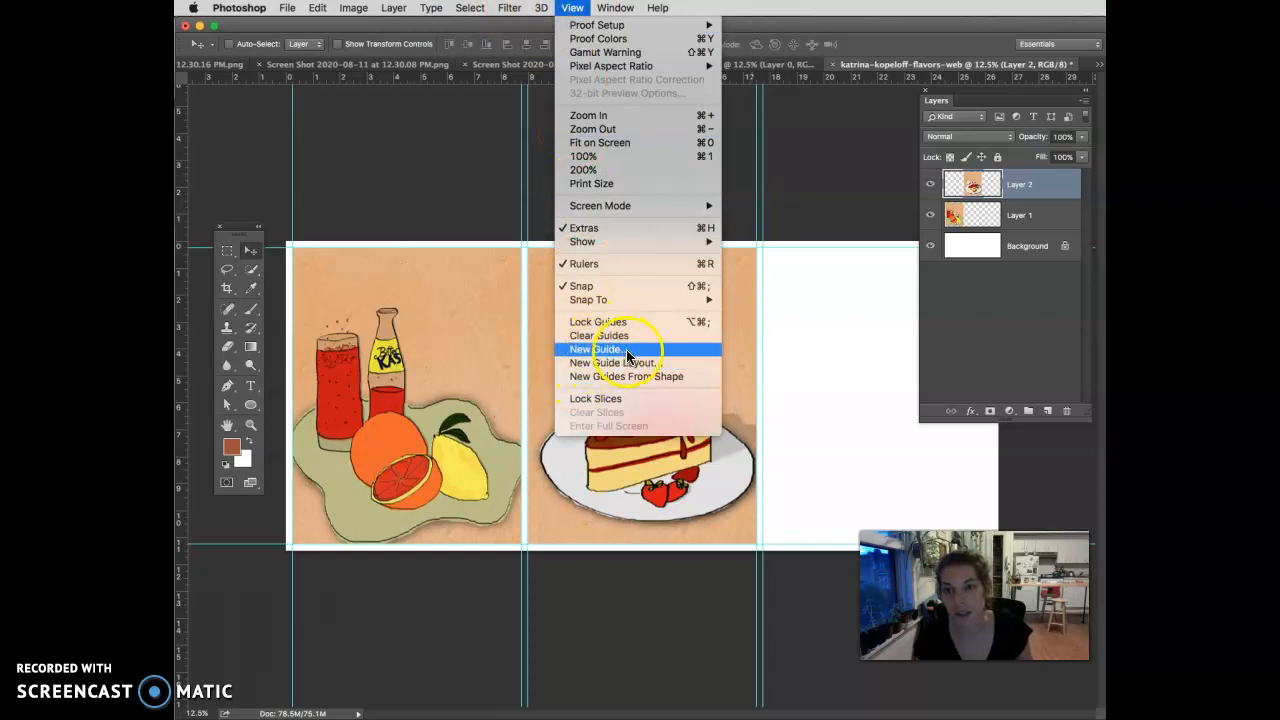
pyautogui.click(808, 203)
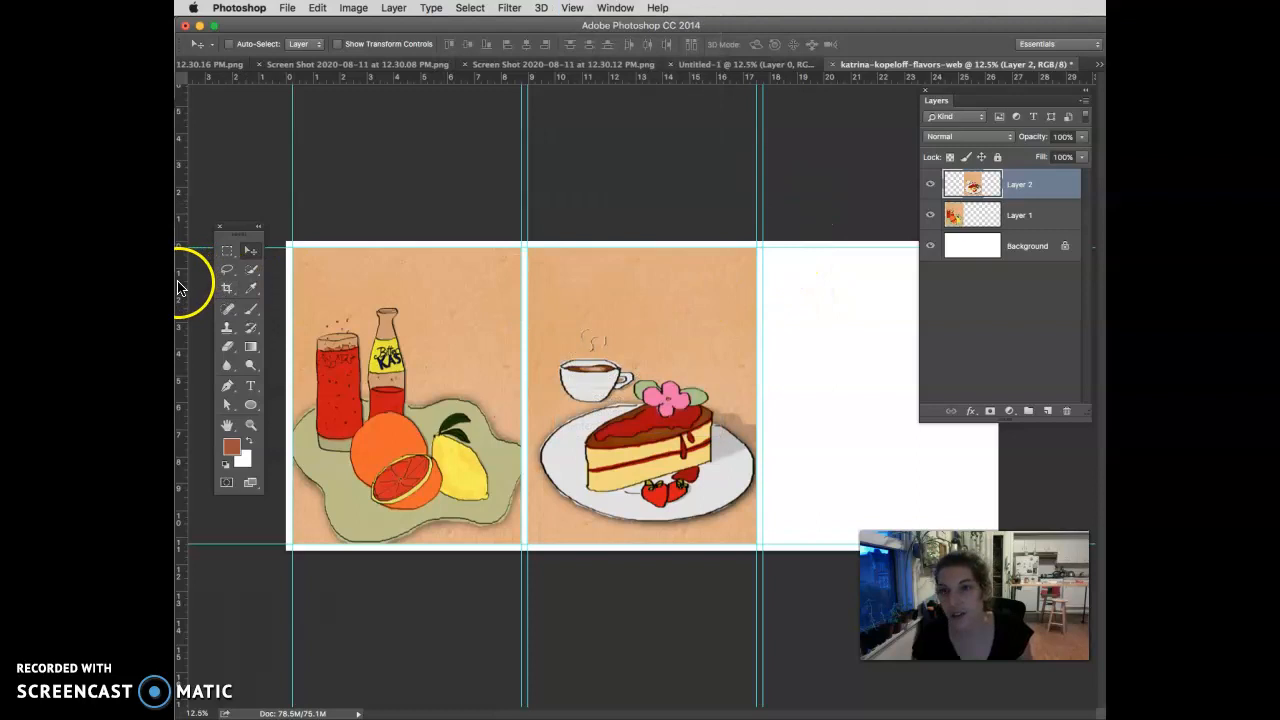
pyautogui.click(291, 66)
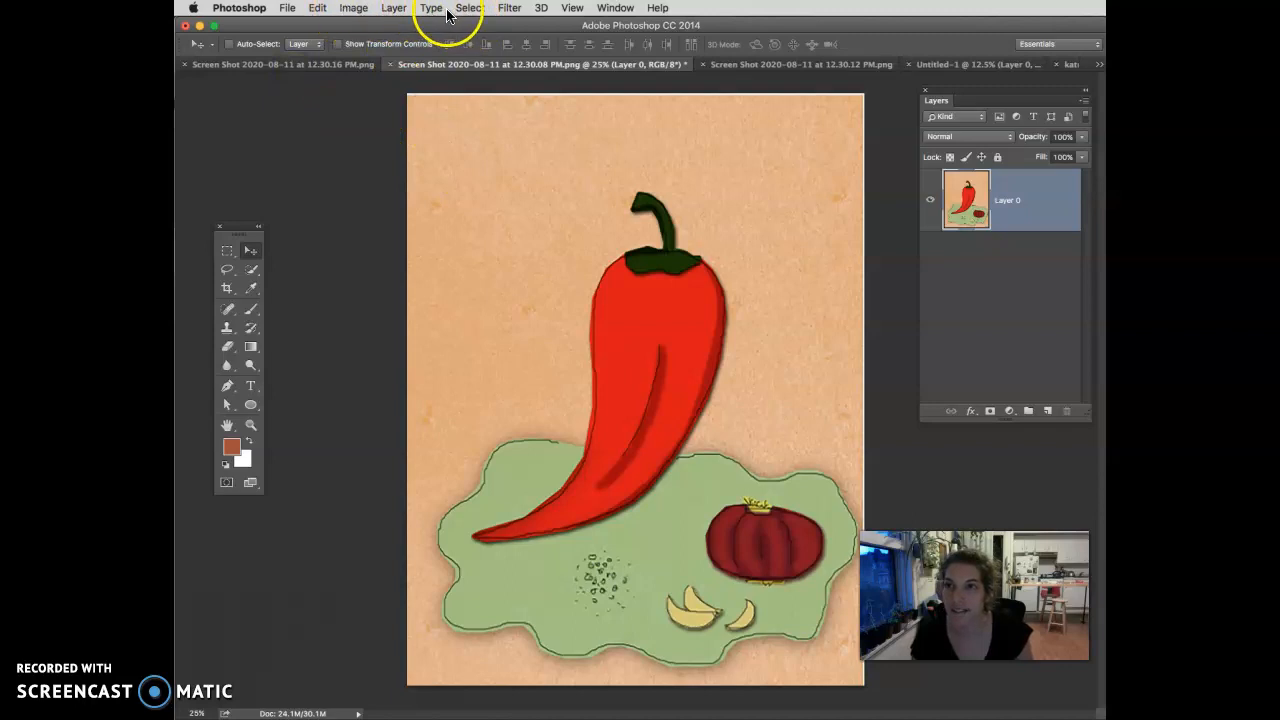
# Select and copy the entire pepper image
pyautogui.click(466, 8)
pyautogui.click(474, 27)
pyautogui.click(316, 8)
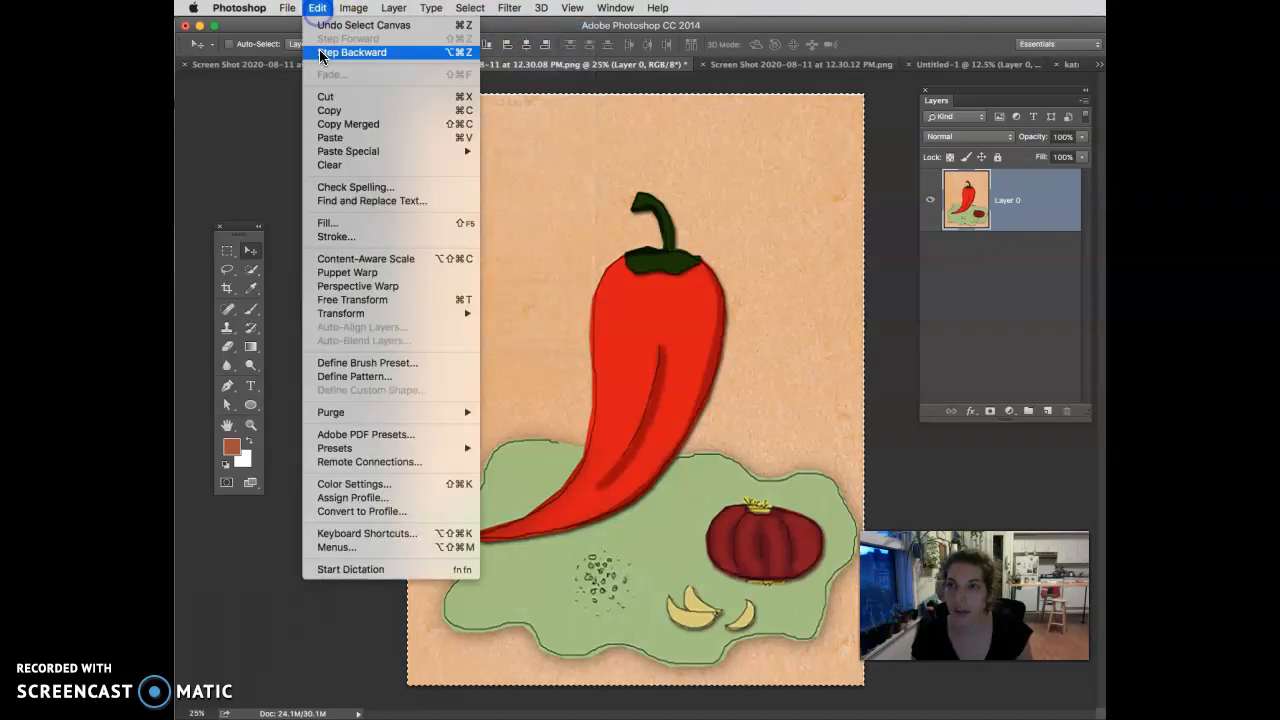
pyautogui.click(329, 110)
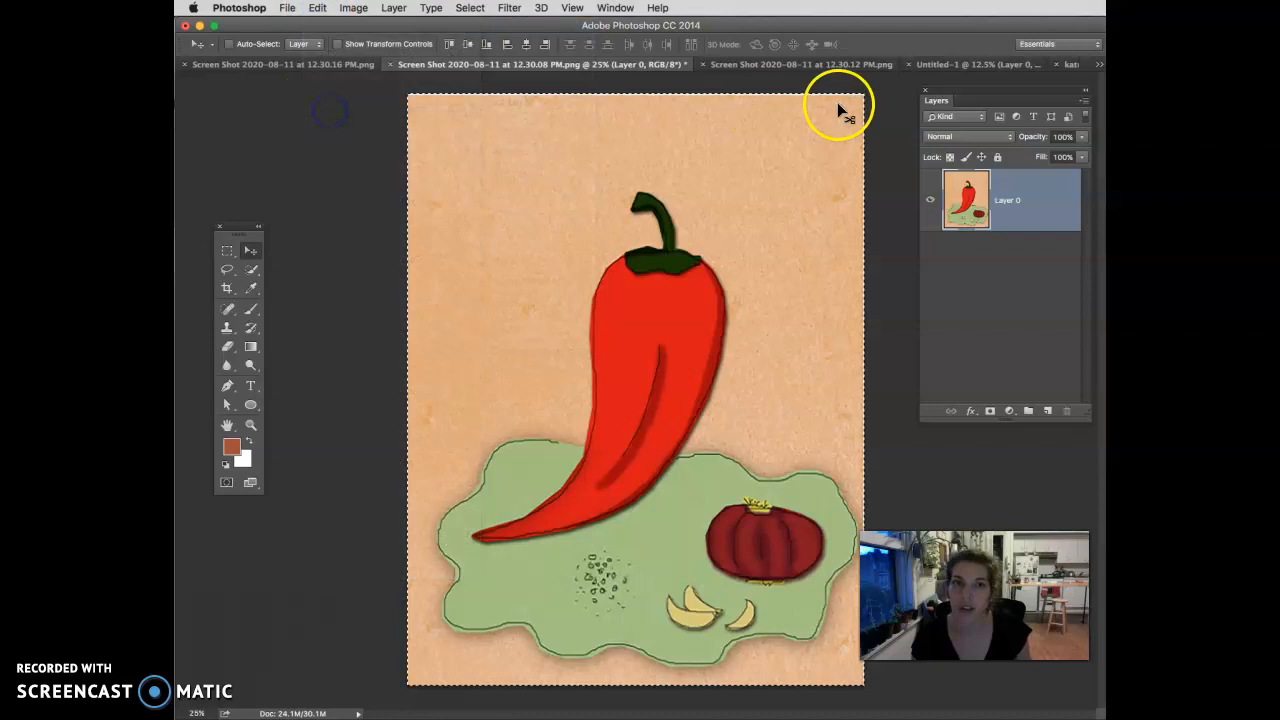
# Paste the pepper into the composition as Layer 3 and move it into the right-hand panel
pyautogui.click(1071, 64)
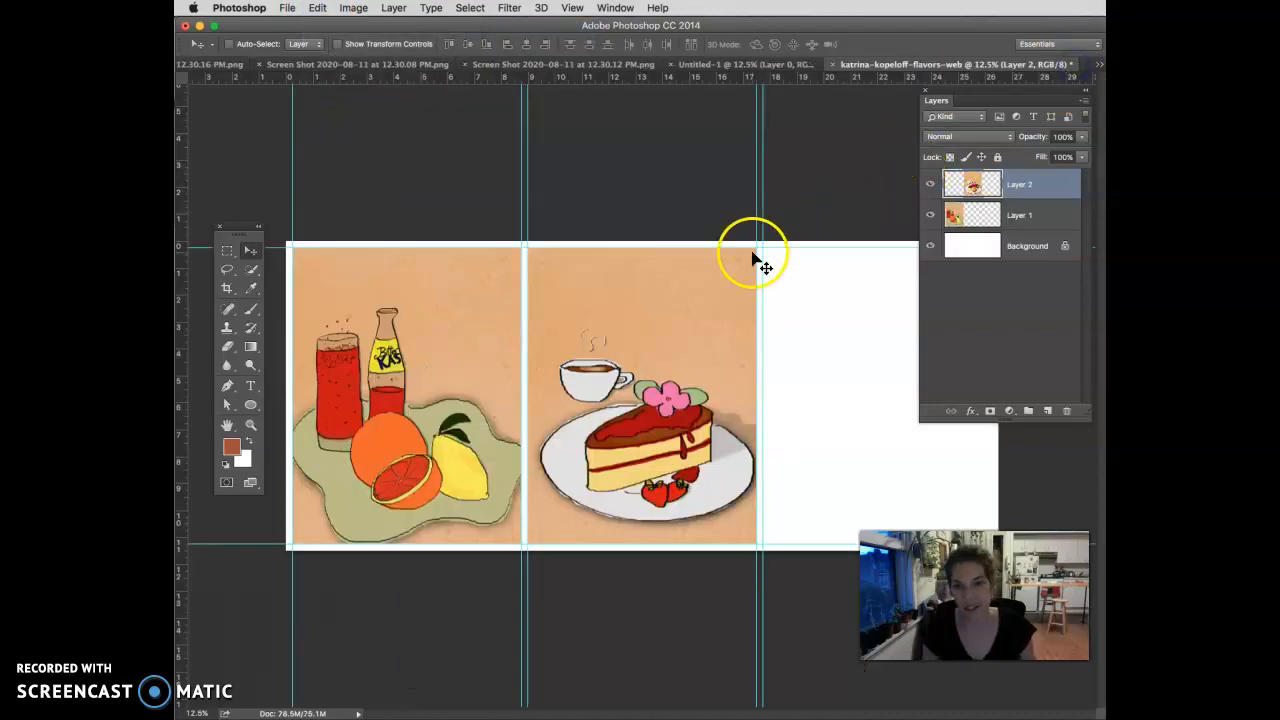
pyautogui.click(316, 8)
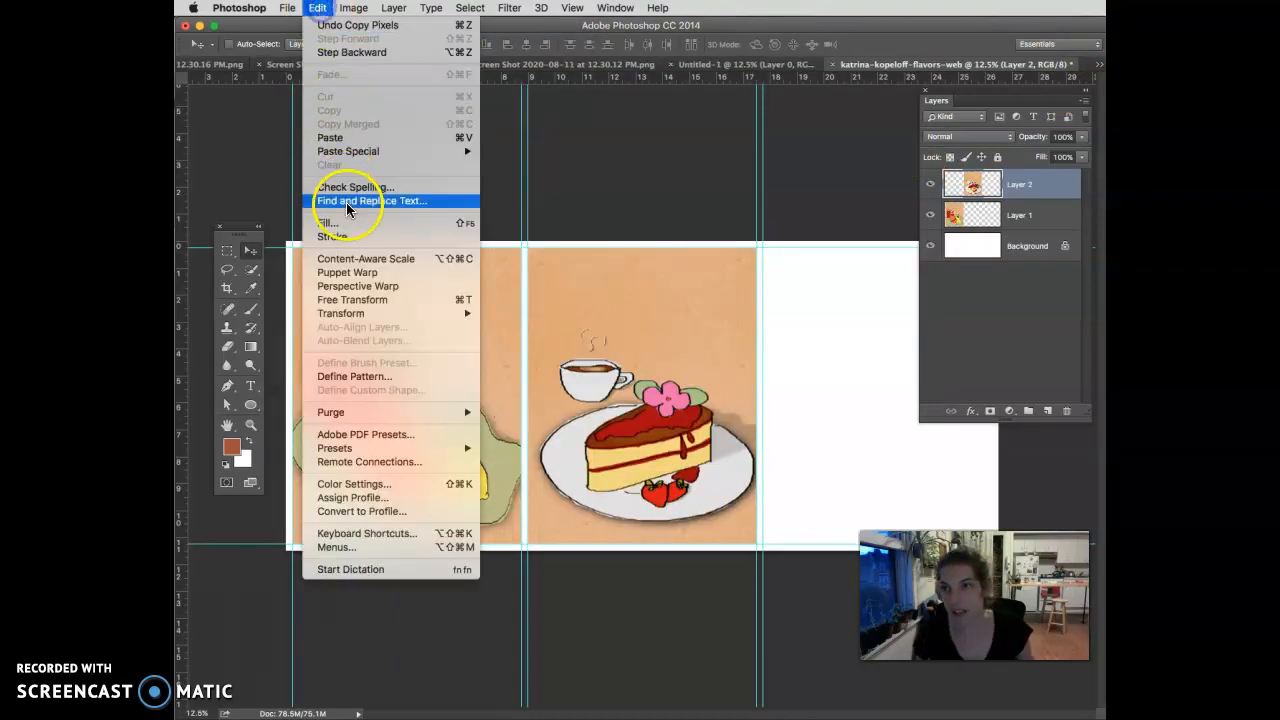
pyautogui.click(333, 137)
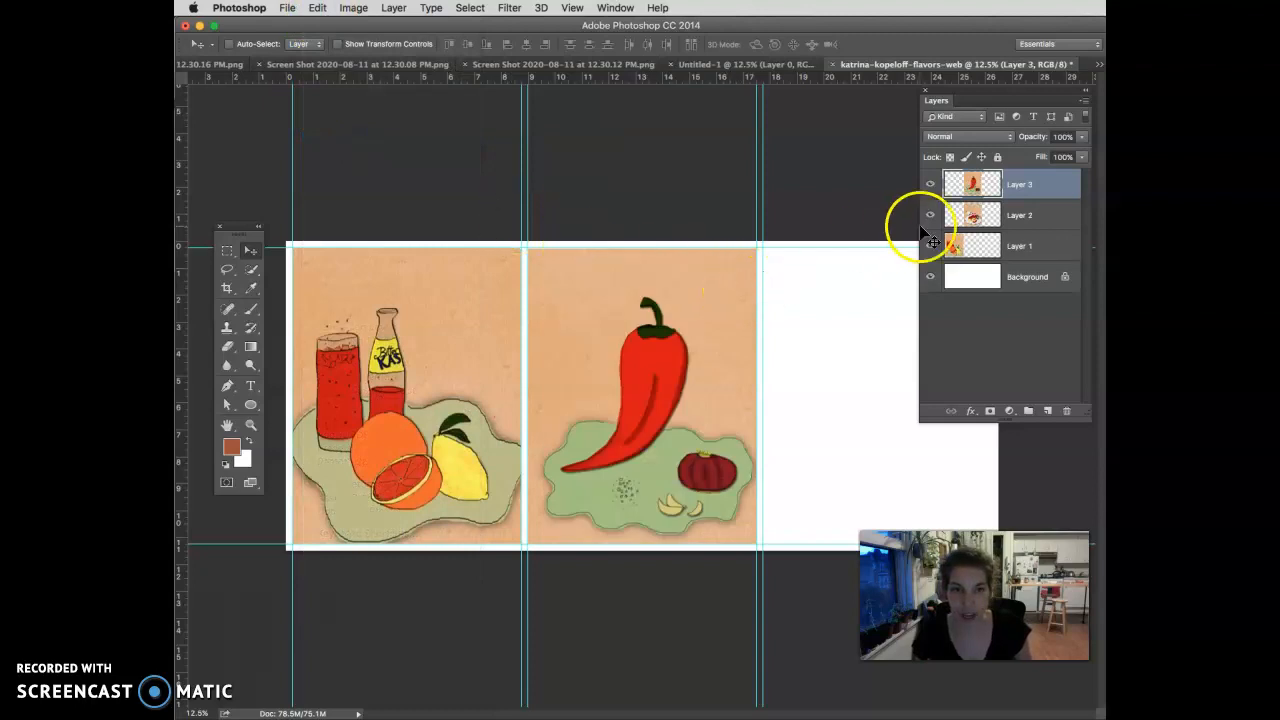
pyautogui.click(1026, 185)
pyautogui.moveTo(676, 387); pyautogui.dragTo(896, 373)
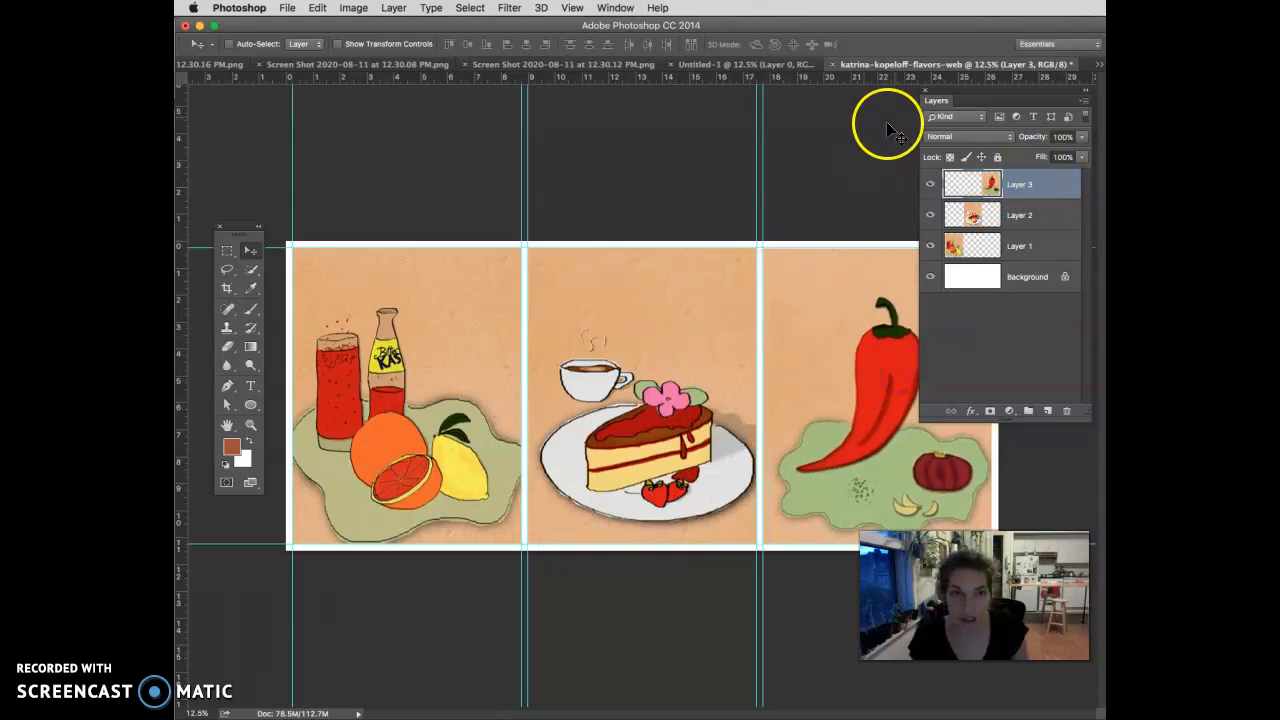
pyautogui.moveTo(929, 100); pyautogui.dragTo(1040, 175)
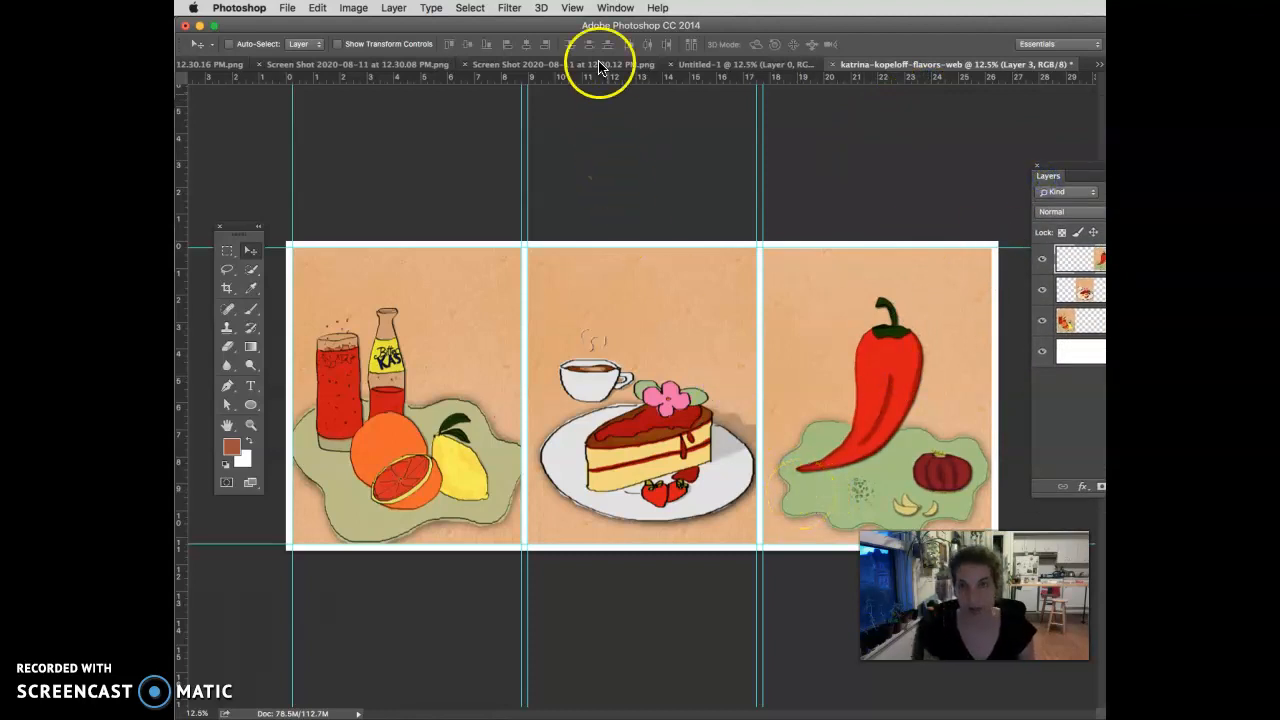
pyautogui.click(577, 8)
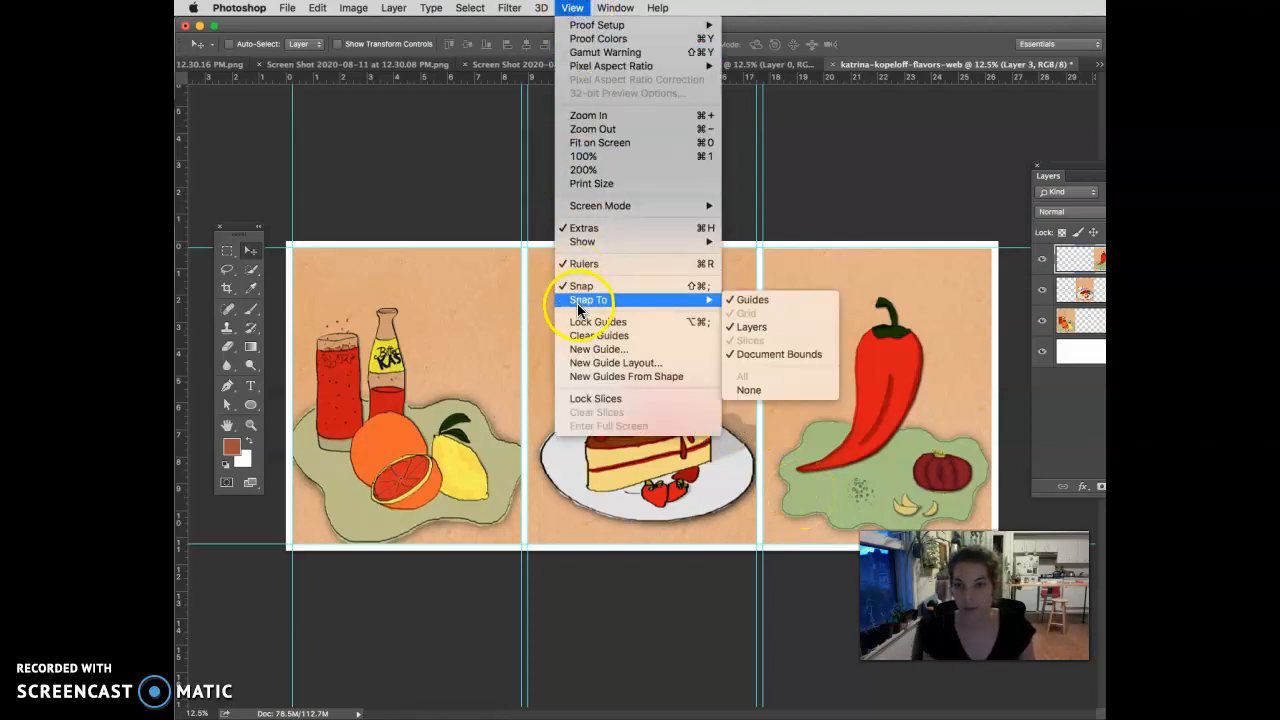
# Toggle the rulers and guides off and back on
pyautogui.click(703, 265)
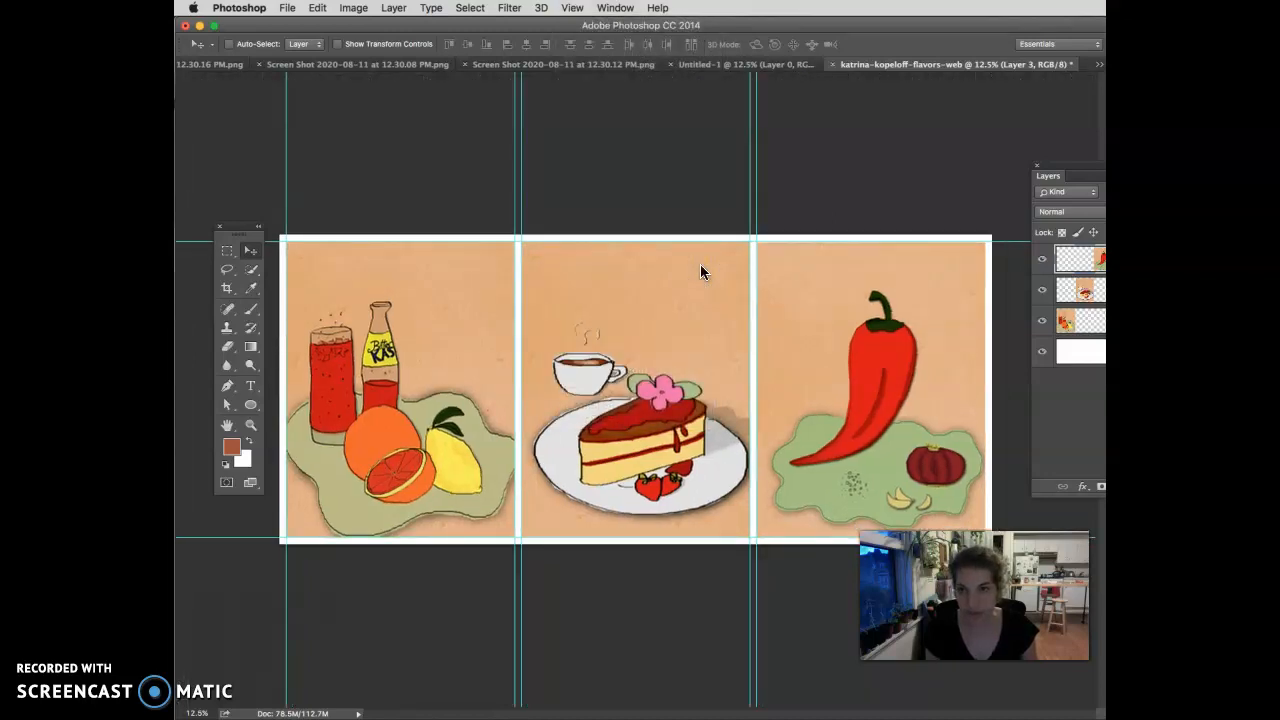
pyautogui.press('super+r')
pyautogui.click(572, 8)
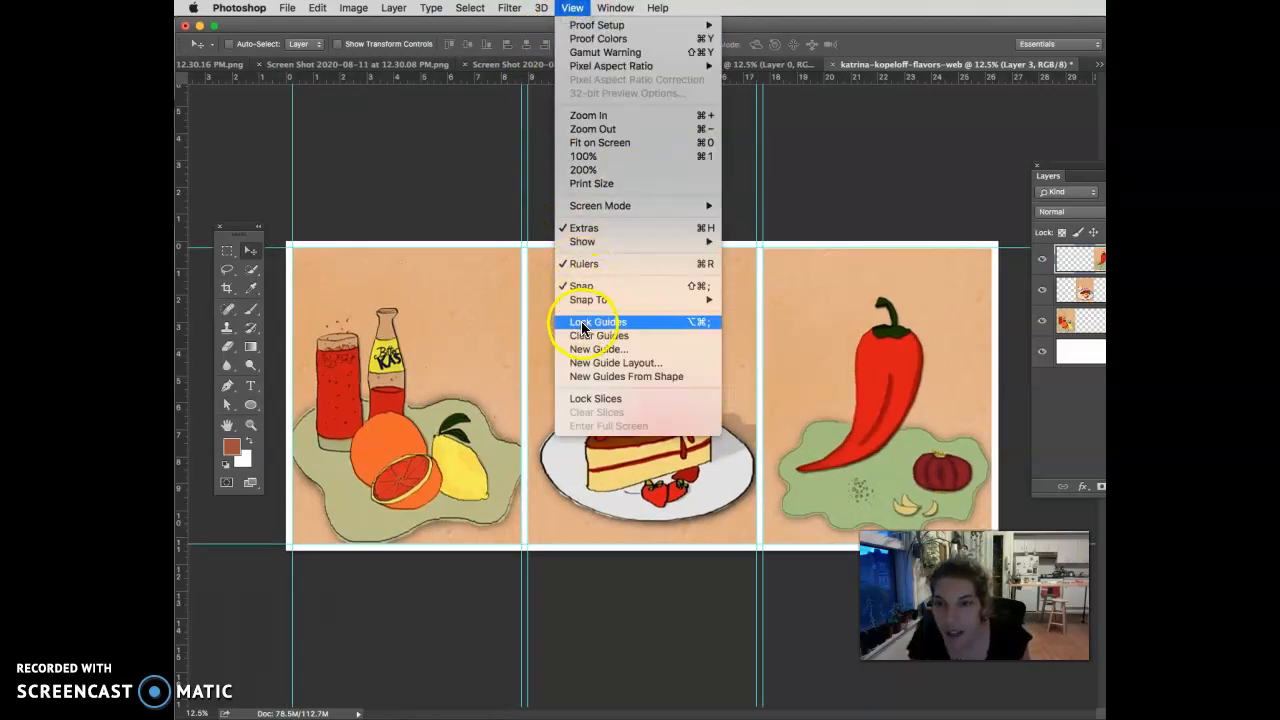
pyautogui.moveTo(605, 247)
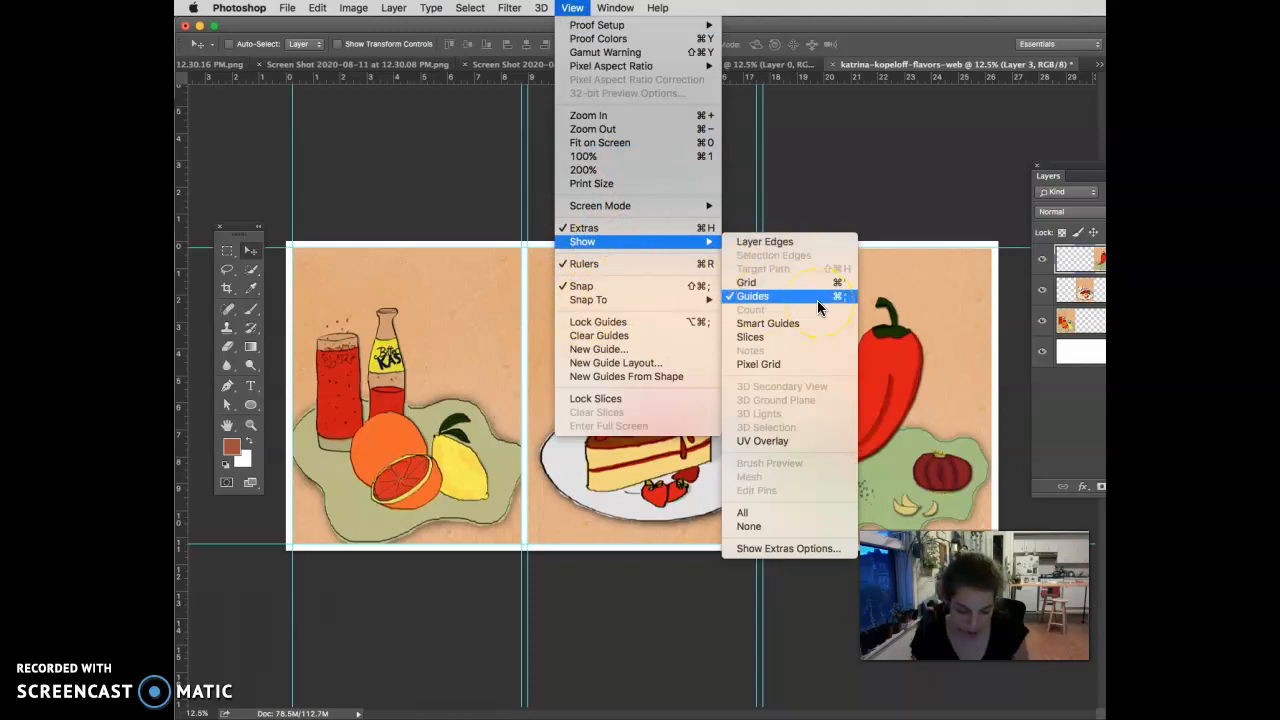
pyautogui.click(817, 300)
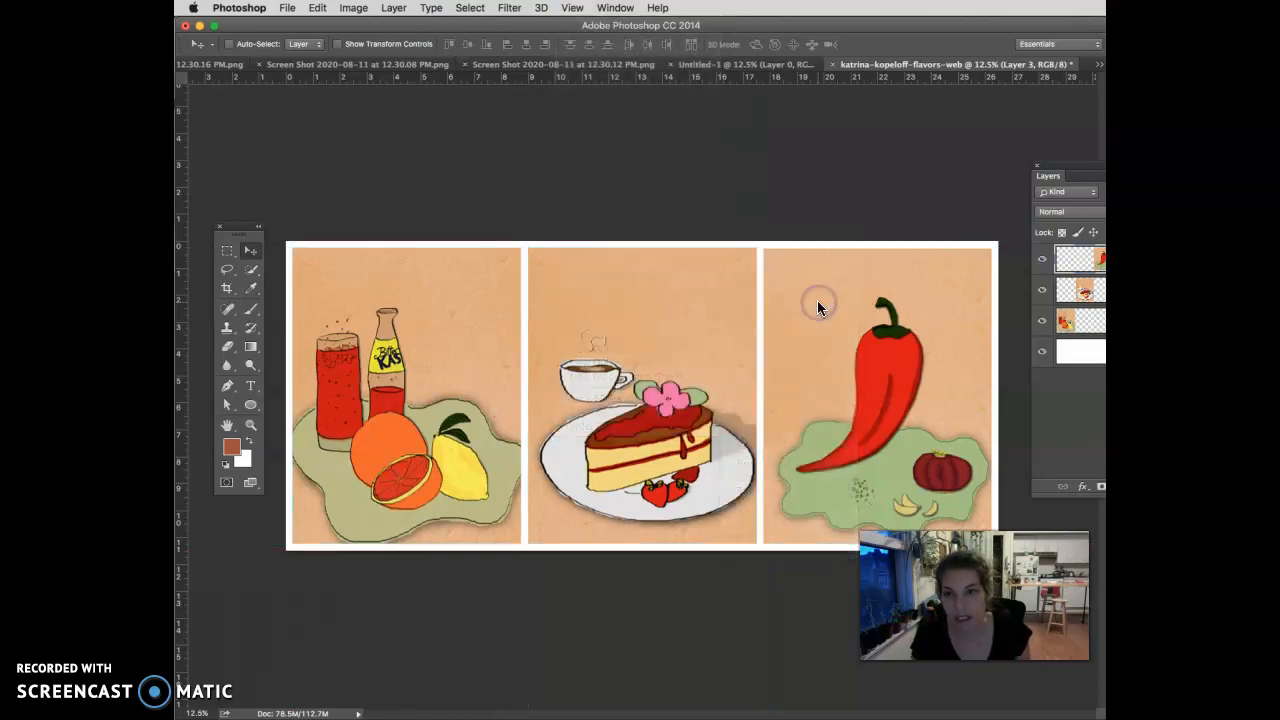
pyautogui.press('super+semicolon')
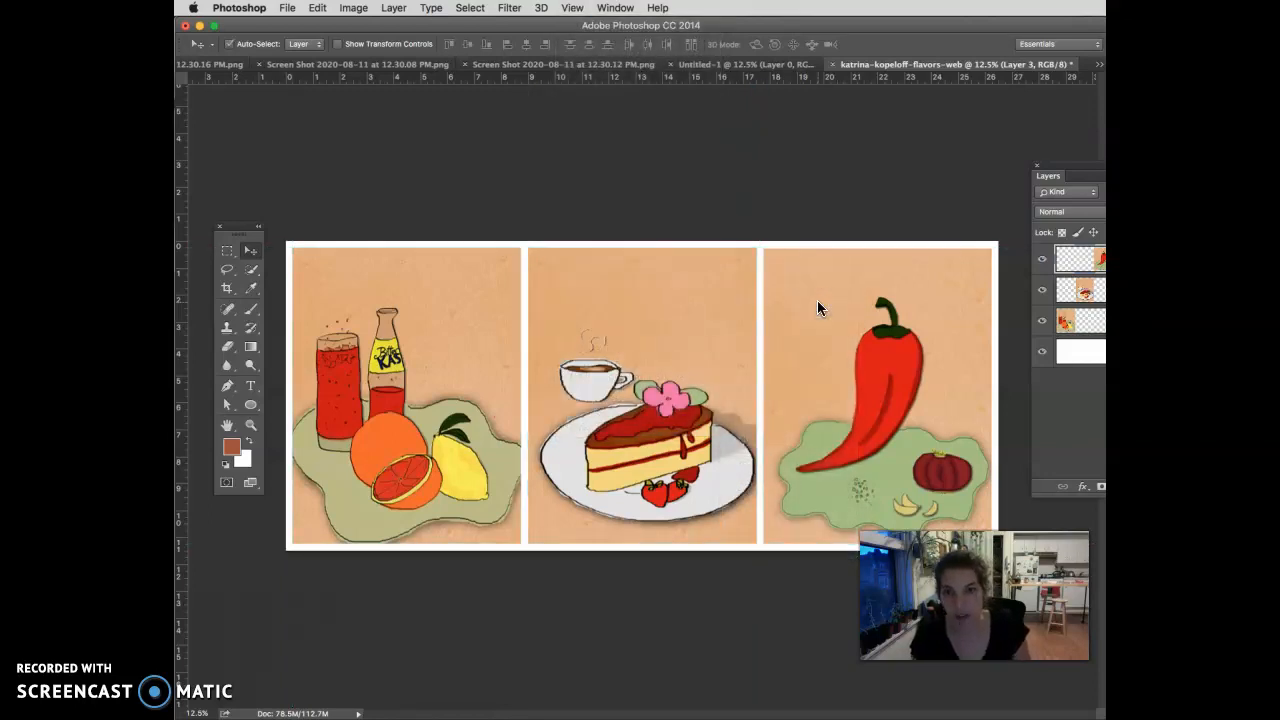
pyautogui.press('super+r')
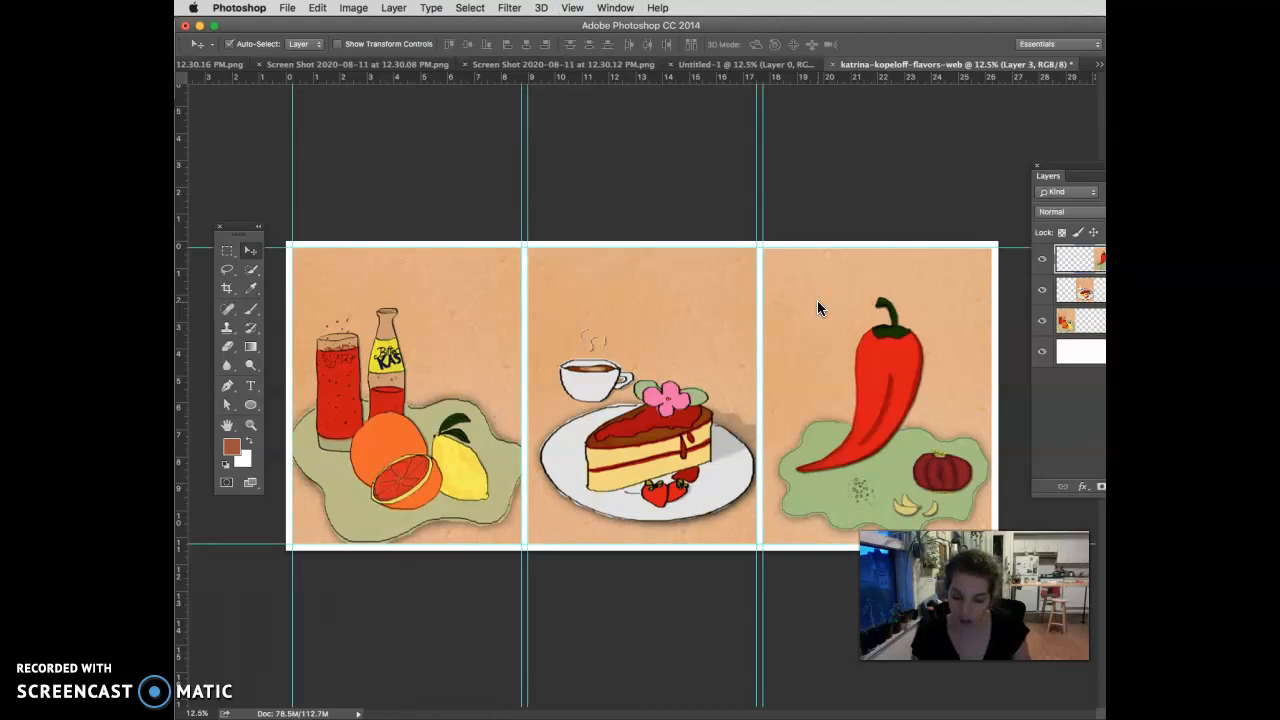
pyautogui.press('super+r')
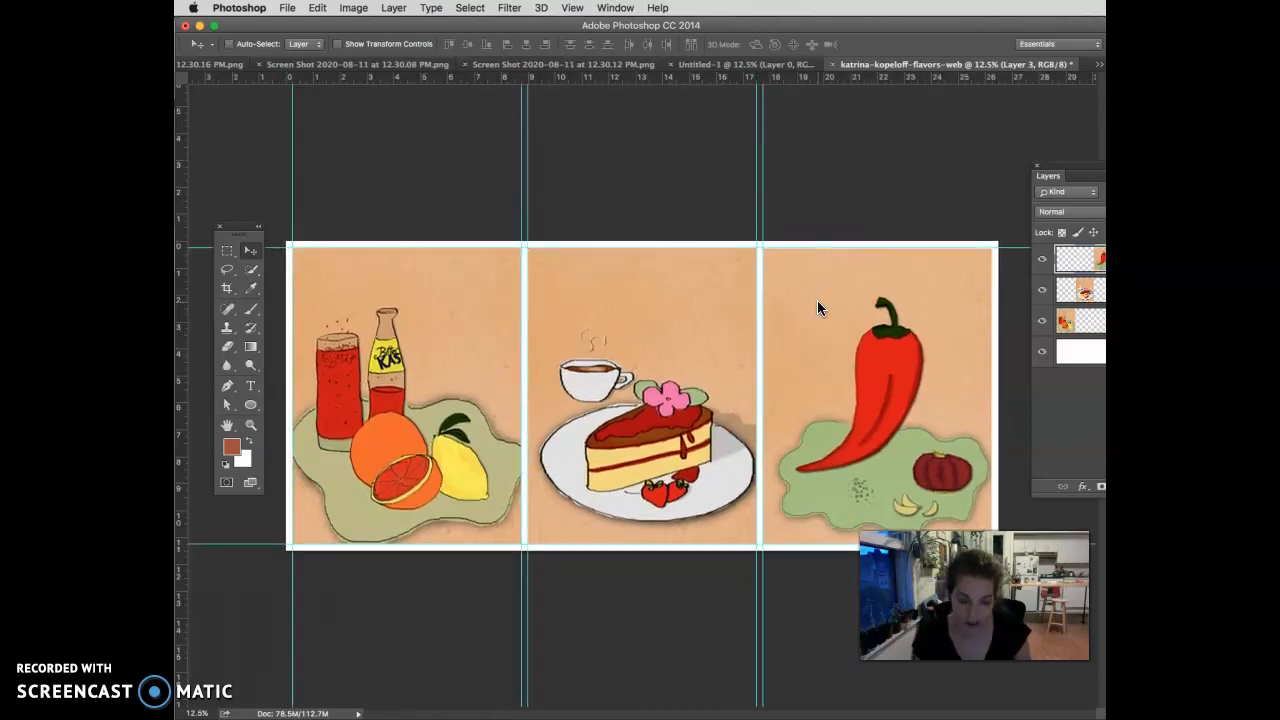
# Switch to full-screen mode with menu bar, hide the guides, and fit the canvas on screen
pyautogui.press('f')
pyautogui.click(810, 286)
pyautogui.press('super+semicolon')
pyautogui.press('super+0')
# View the three panels in black full-screen mode, pan across them, then return to standard mode
pyautogui.hscroll(3, 801, 289)
pyautogui.scroll(-3, 801, 289)
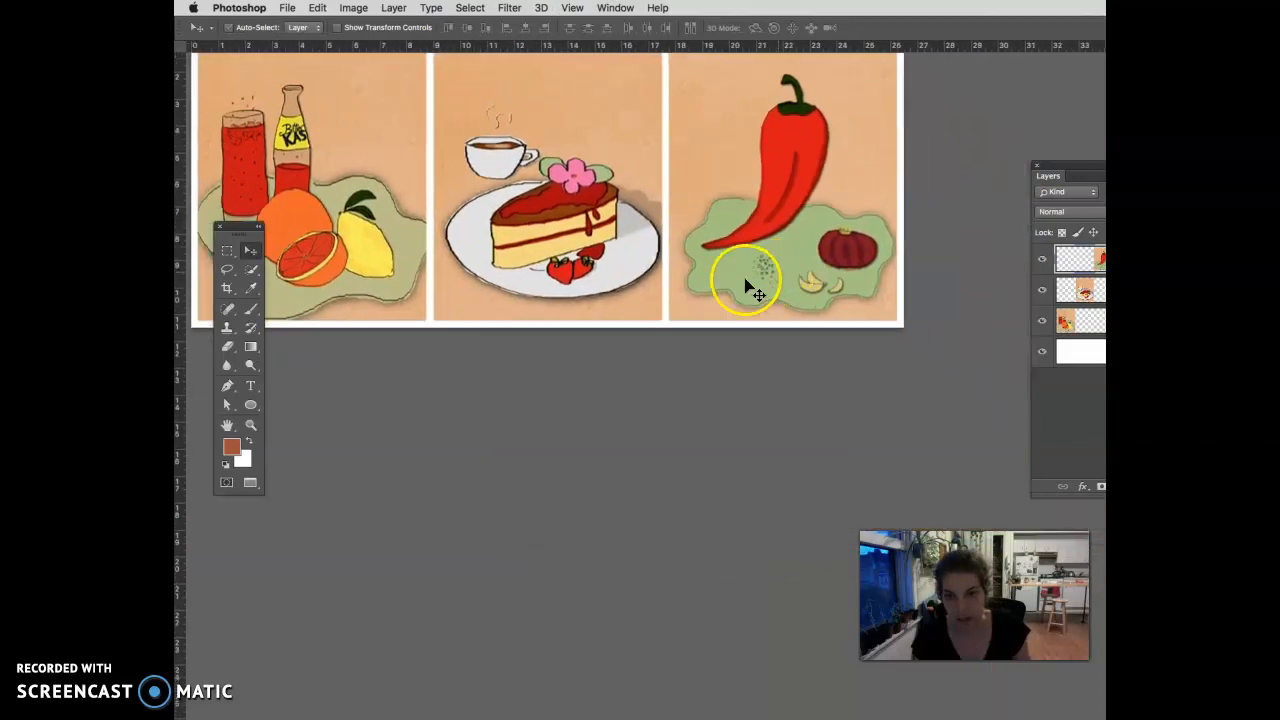
pyautogui.press('f')
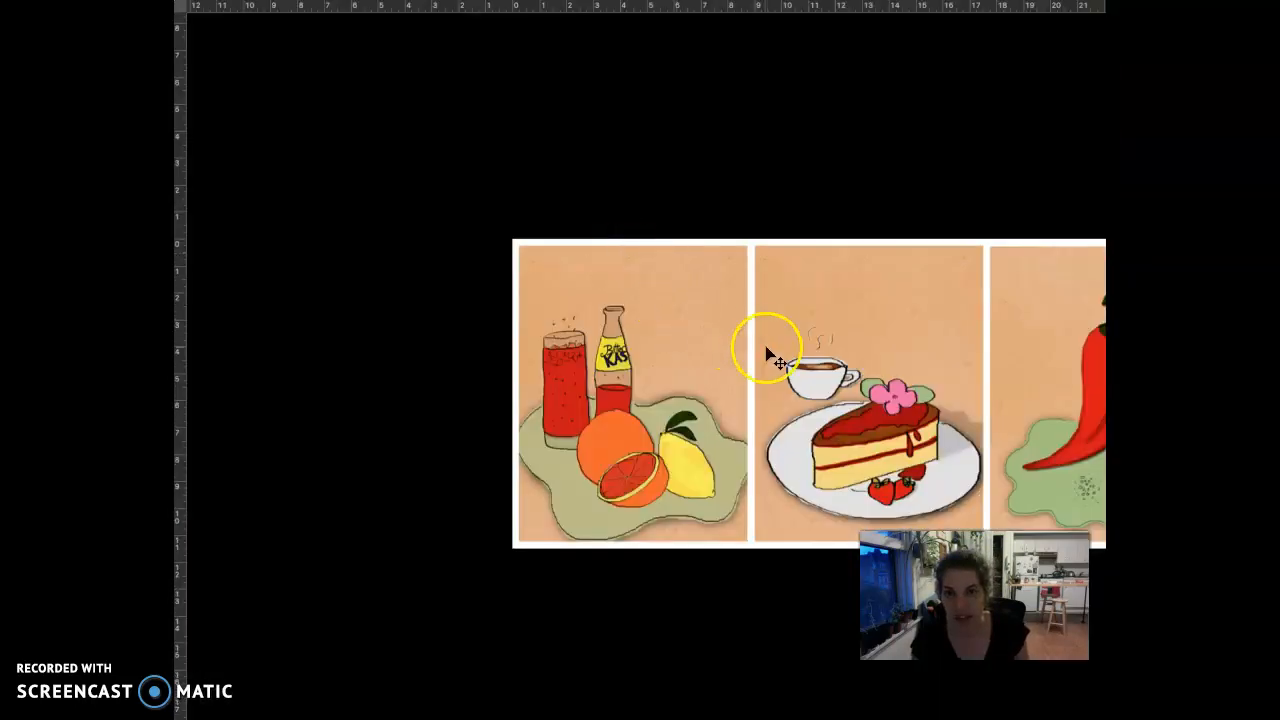
pyautogui.moveTo(798, 360); pyautogui.dragTo(554, 305)
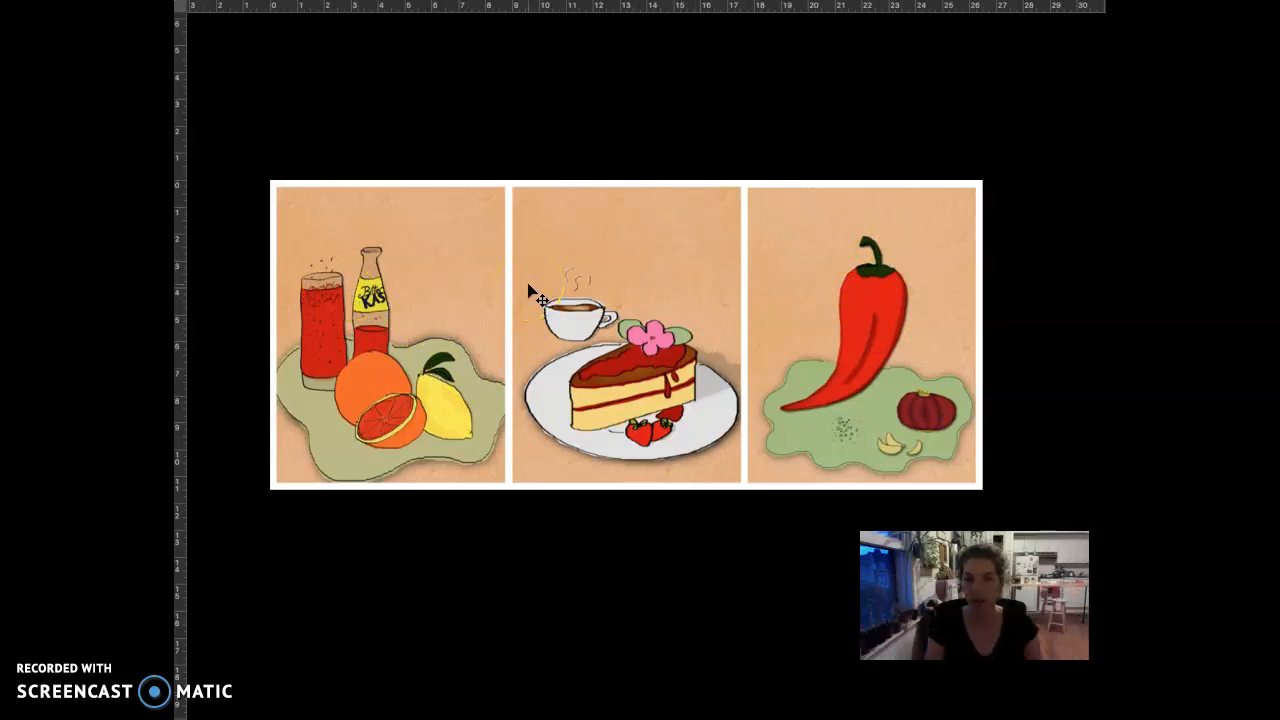
pyautogui.press('f')
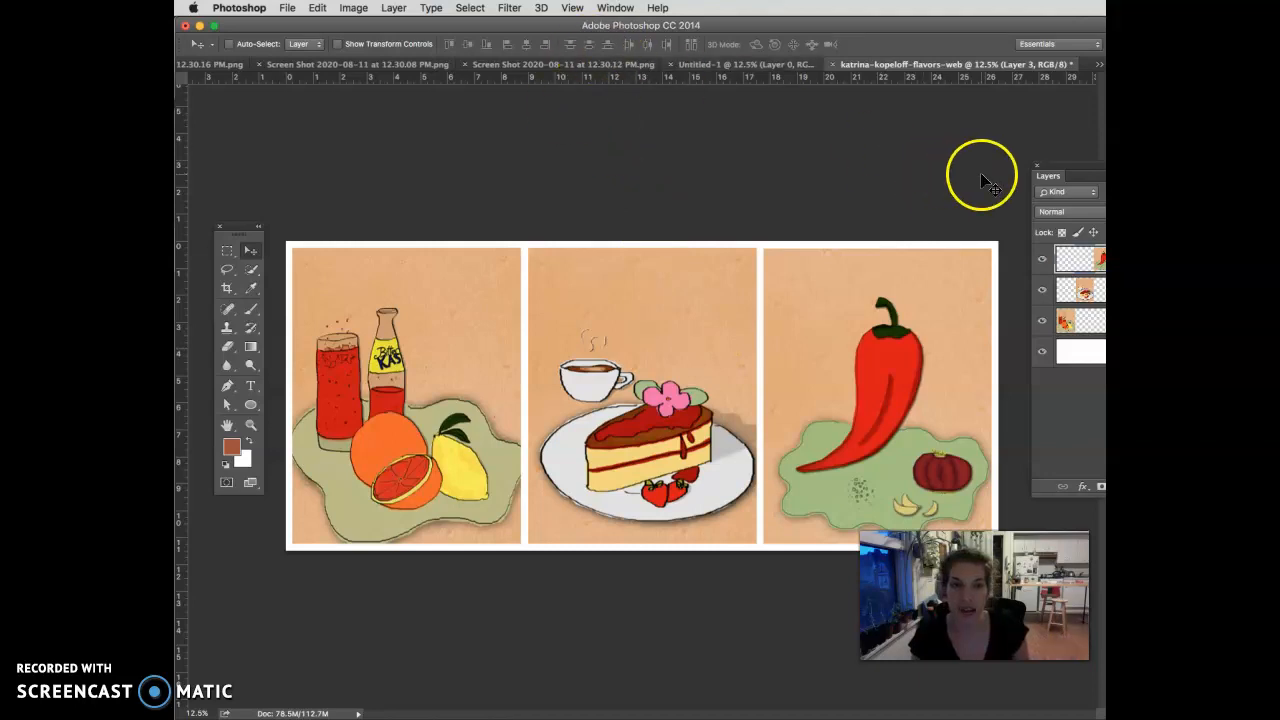
# Save flavors-web as a layered PSD on the Desktop with Maximize Compatibility kept on
pyautogui.moveTo(1052, 177); pyautogui.dragTo(912, 130)
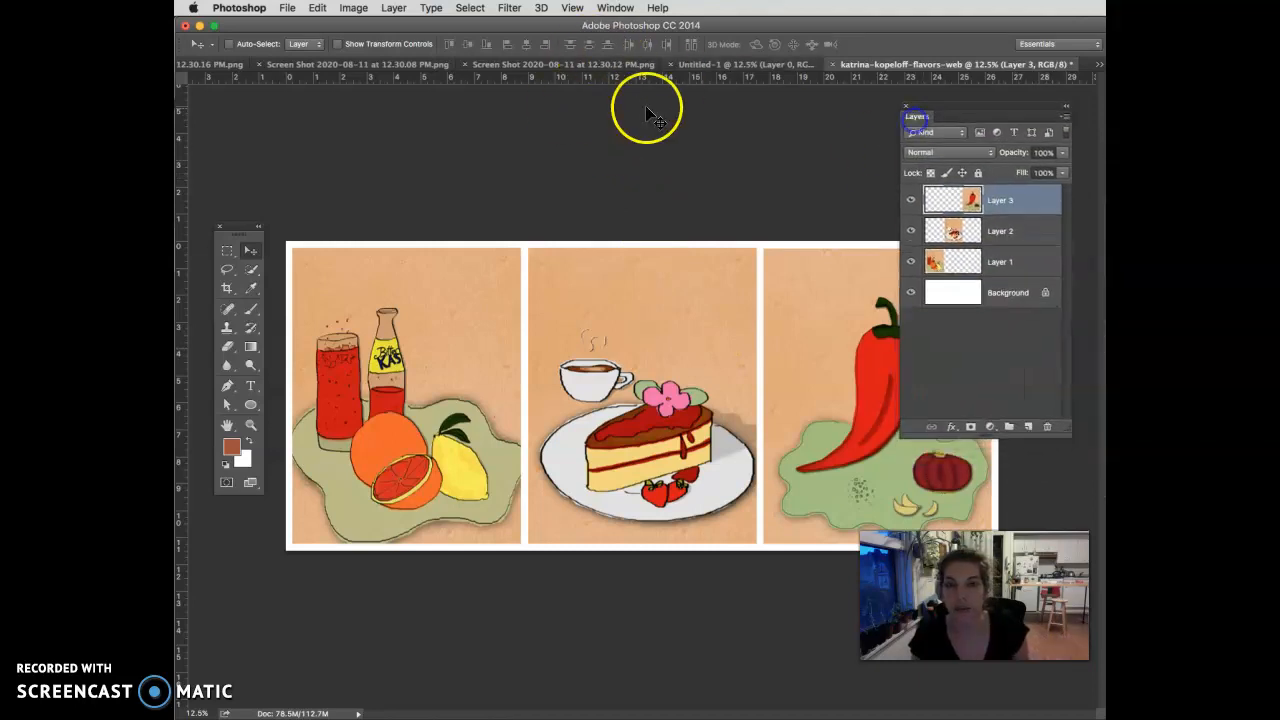
pyautogui.click(286, 9)
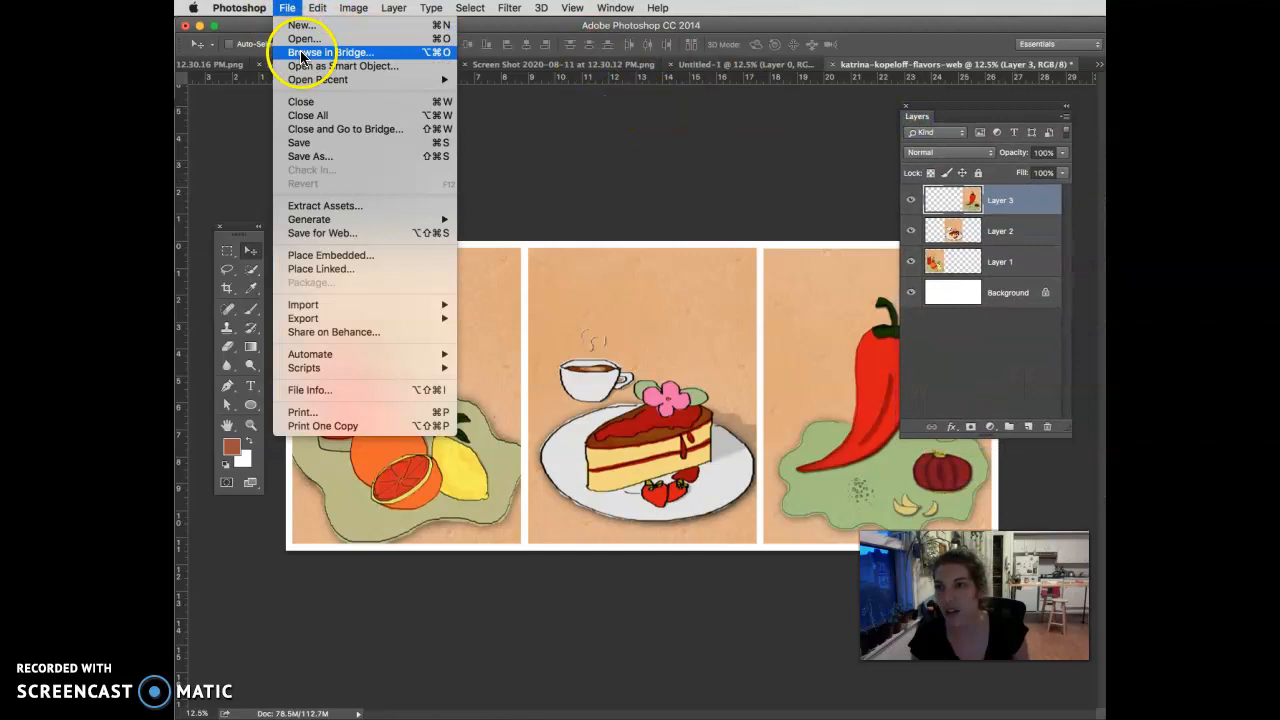
pyautogui.click(311, 156)
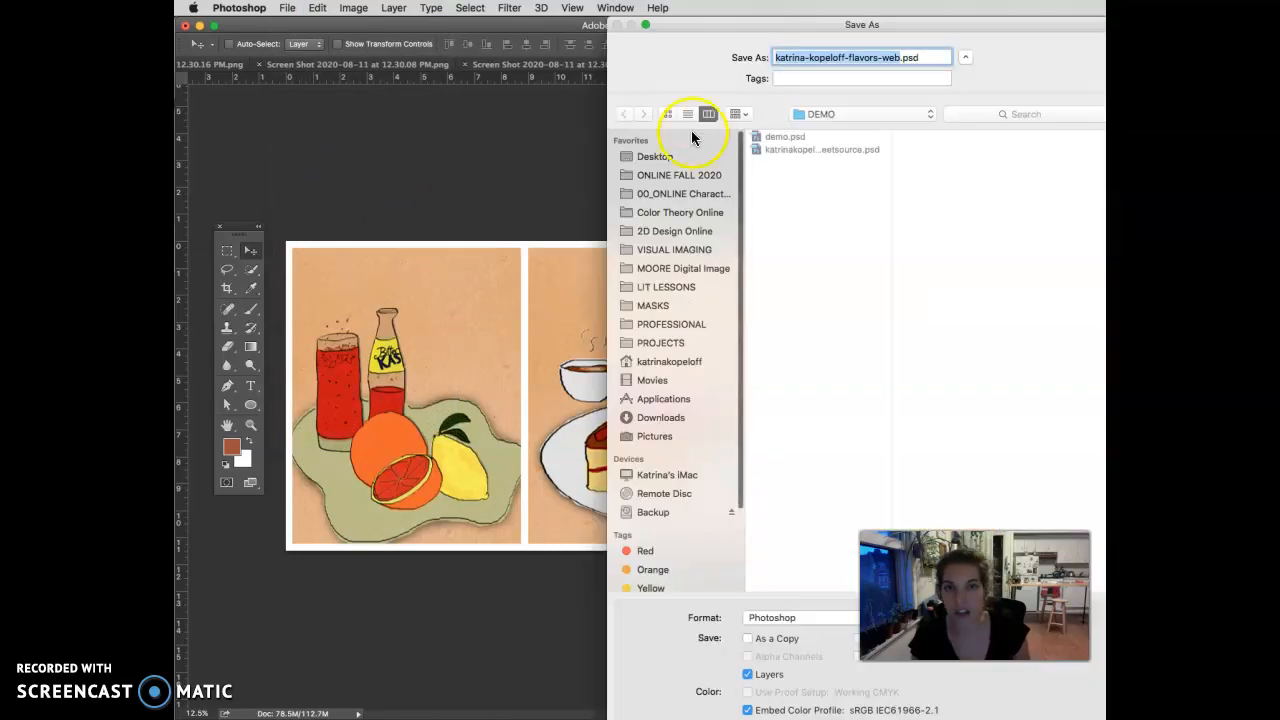
pyautogui.moveTo(766, 33); pyautogui.dragTo(543, 25)
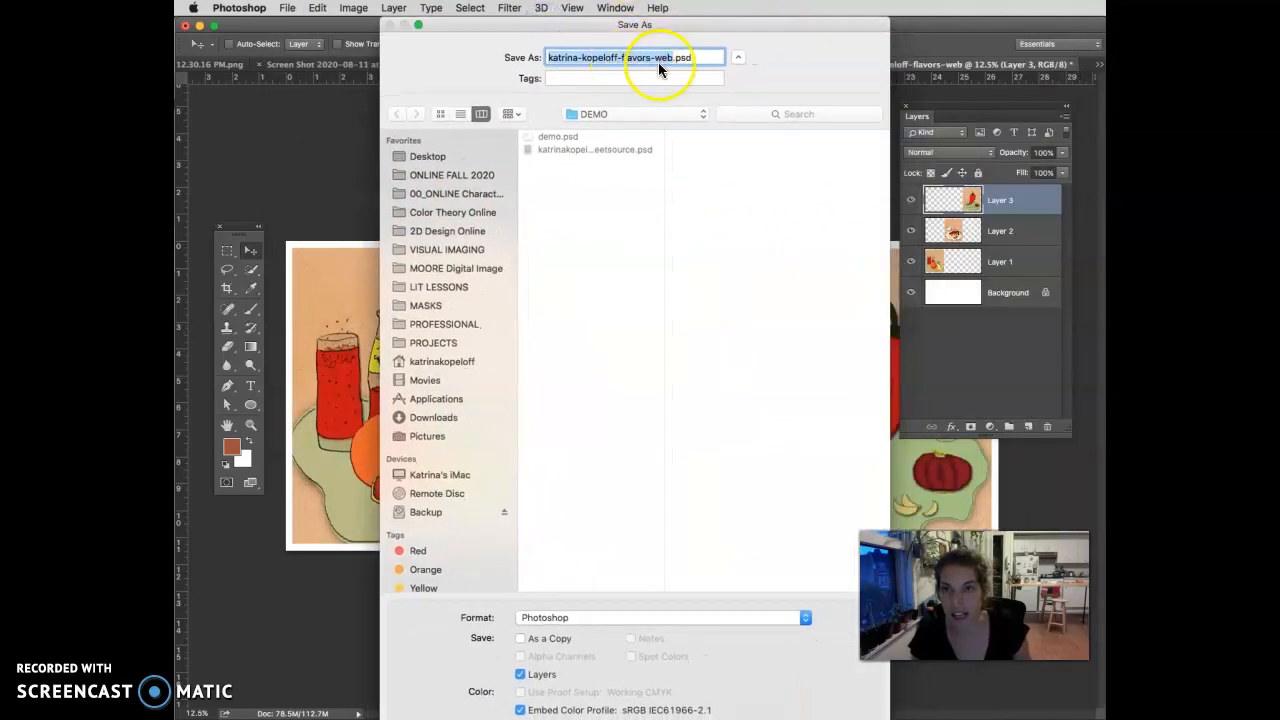
pyautogui.click(445, 156)
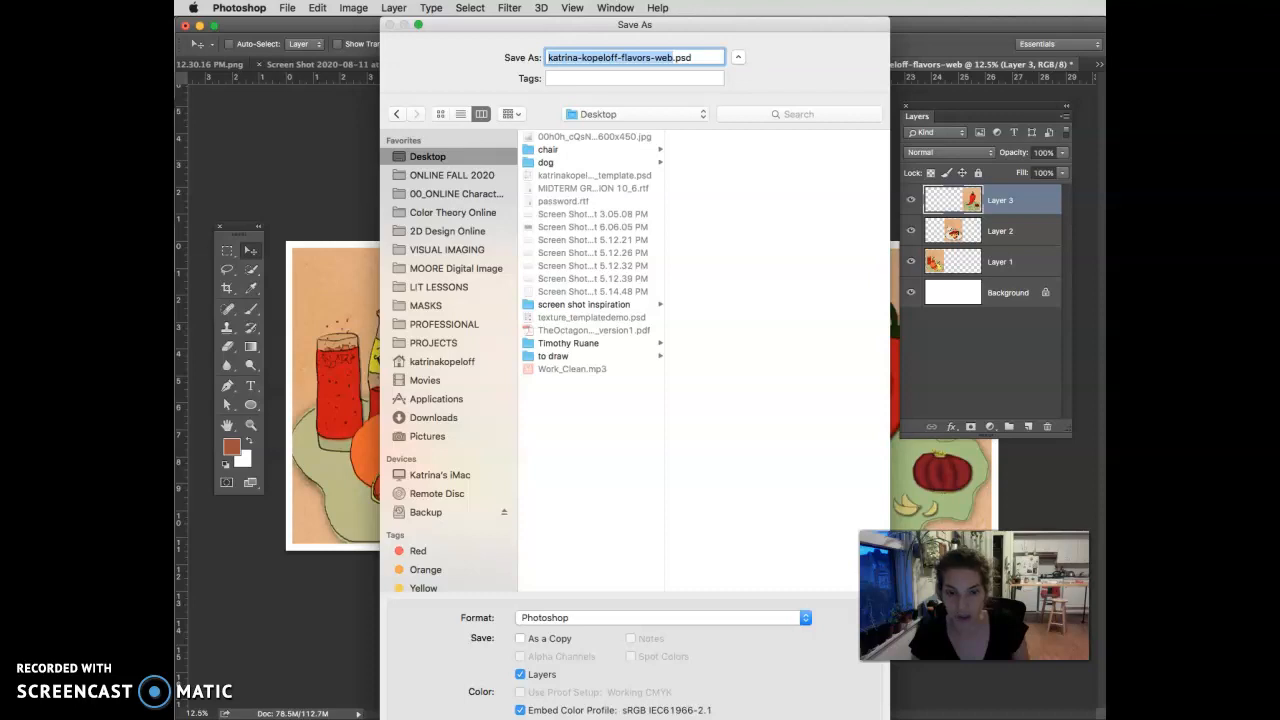
pyautogui.press('Return')
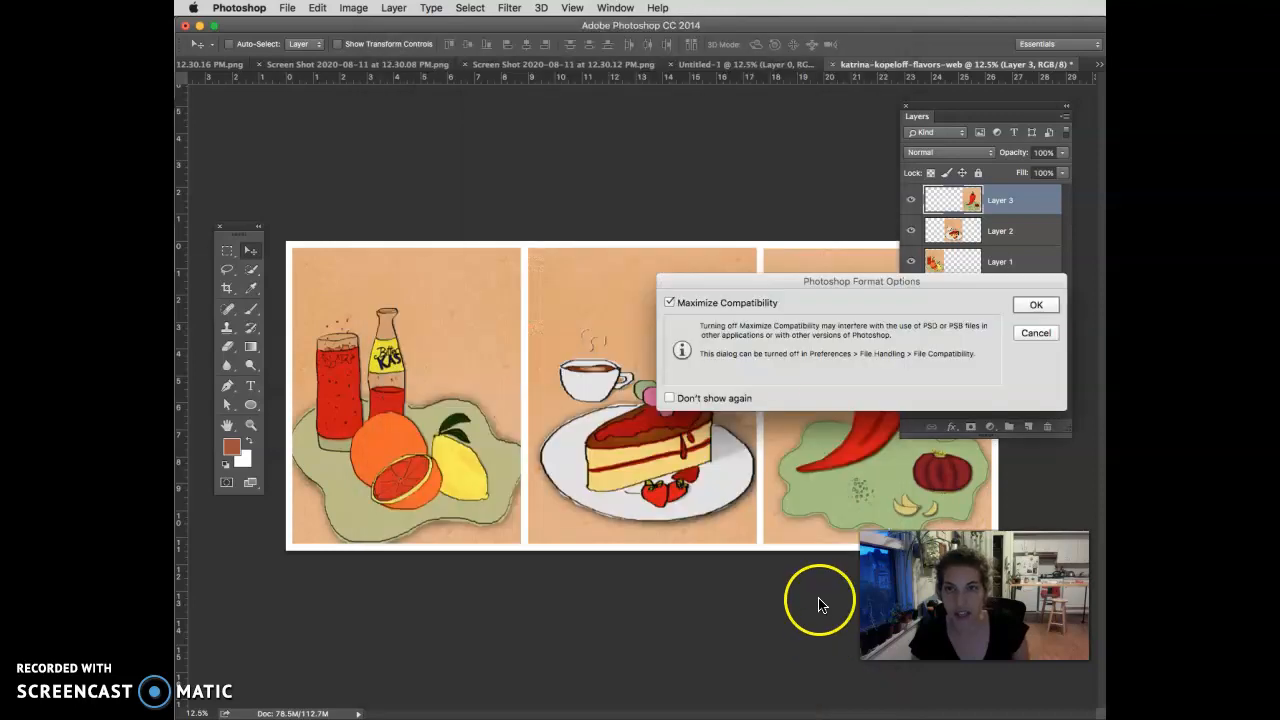
pyautogui.click(1036, 303)
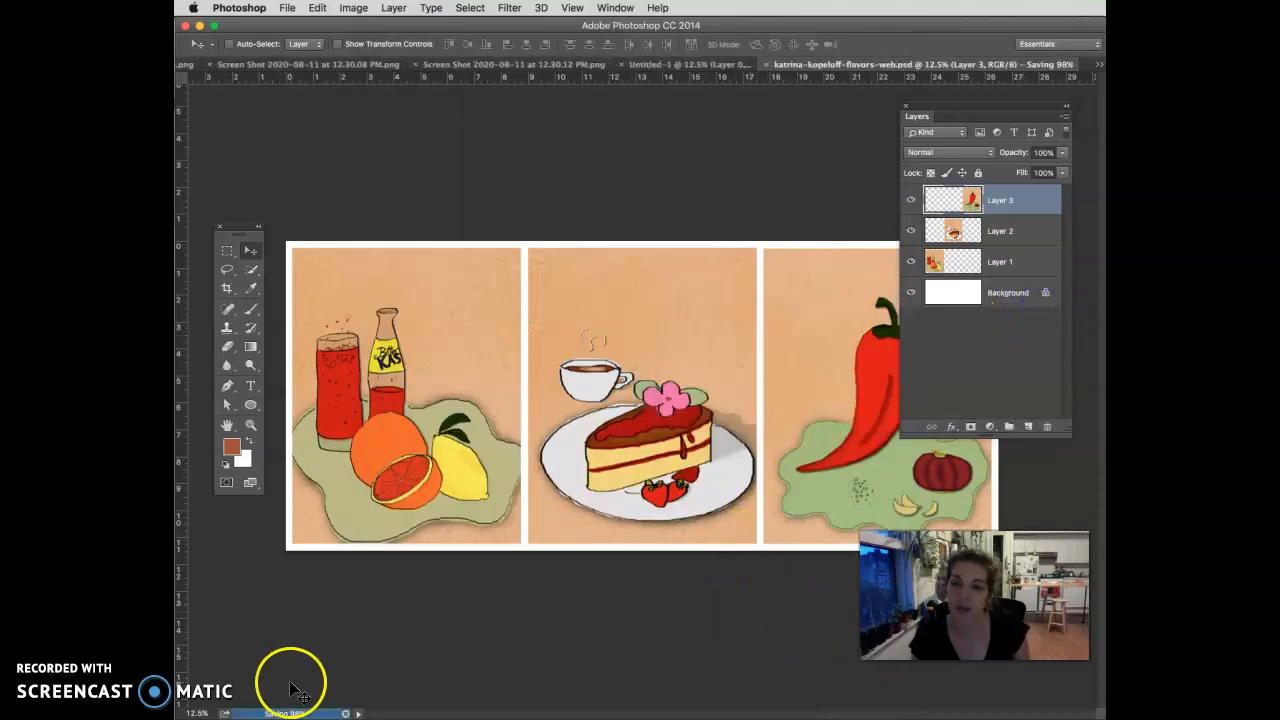